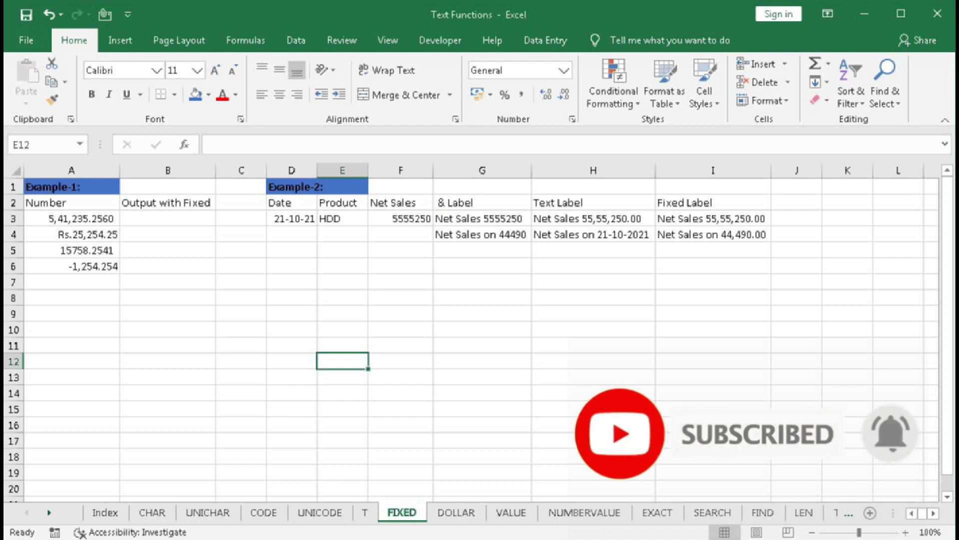
Start a FIXED formula in cell E12 and examine its Number, Decimals and No_commas arguments
{"action": "type", "text": "=fixed"}
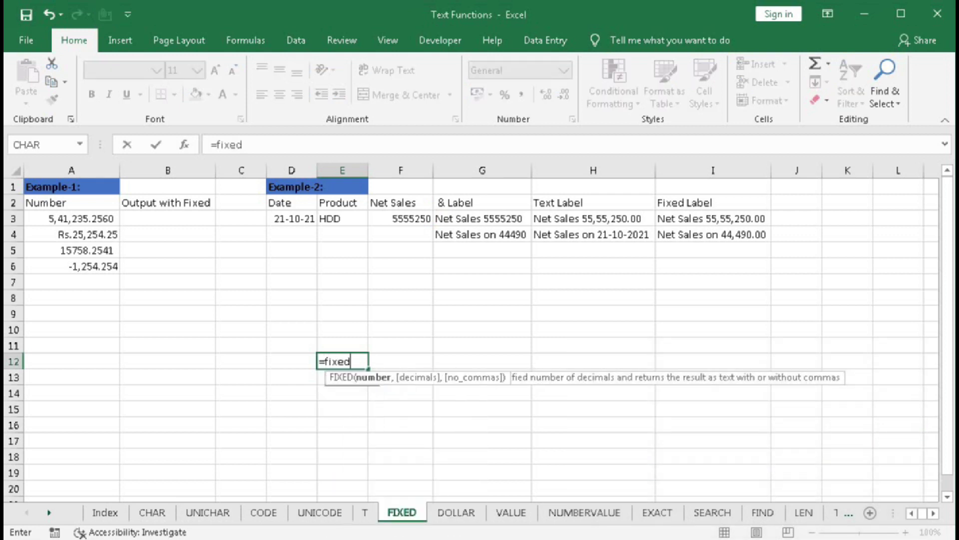
{"action": "key", "text": "Tab"}
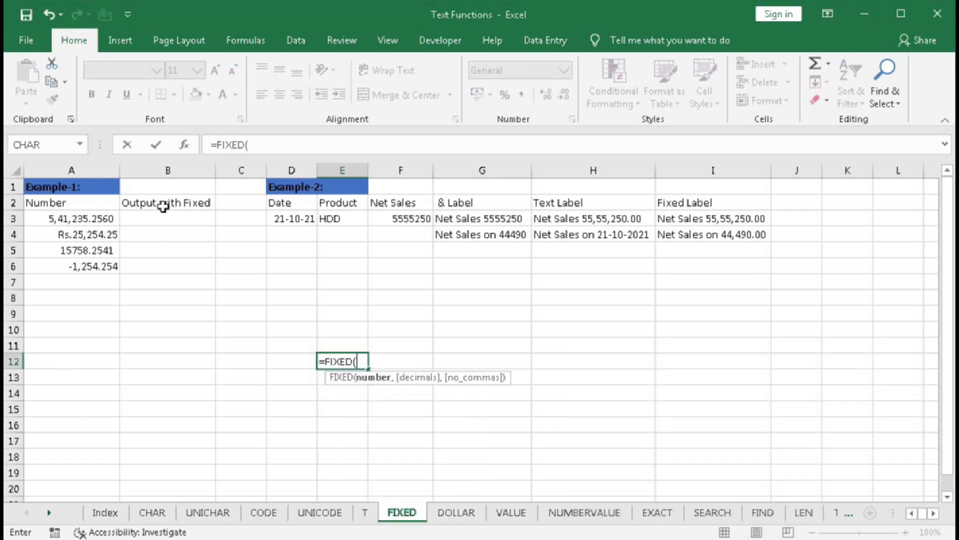
{"action": "left_click", "coordinate": [185, 145]}
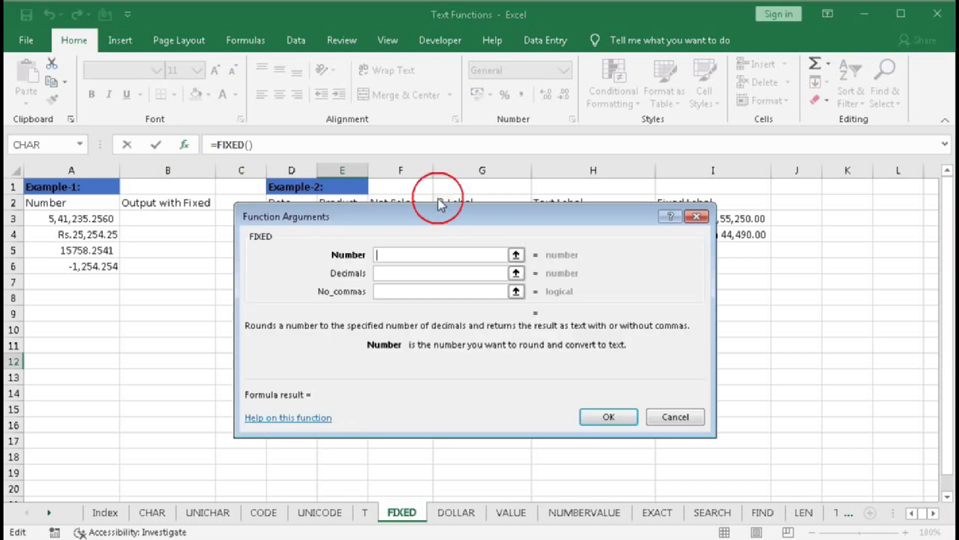
{"action": "left_click_drag", "start_coordinate": [439, 198], "coordinate": [429, 179]}
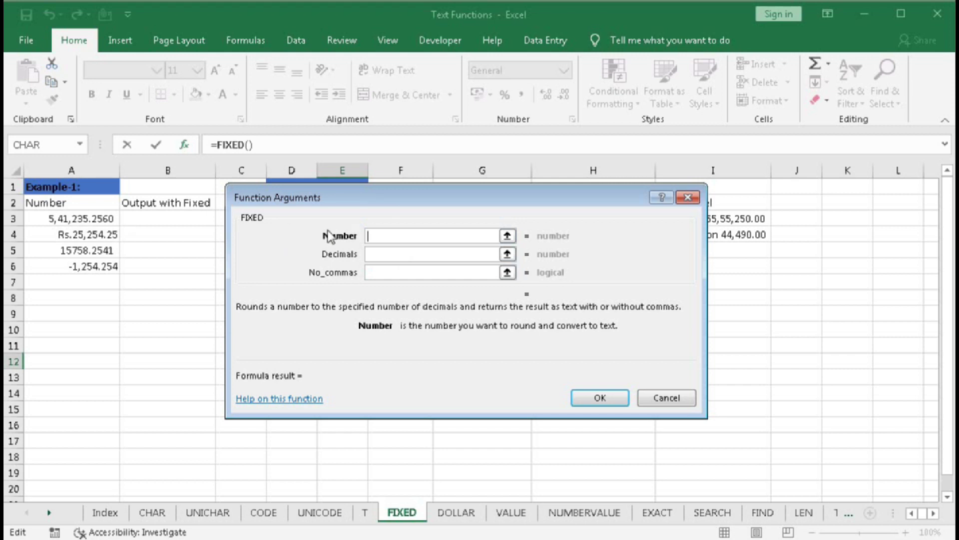
{"action": "left_click", "coordinate": [394, 254]}
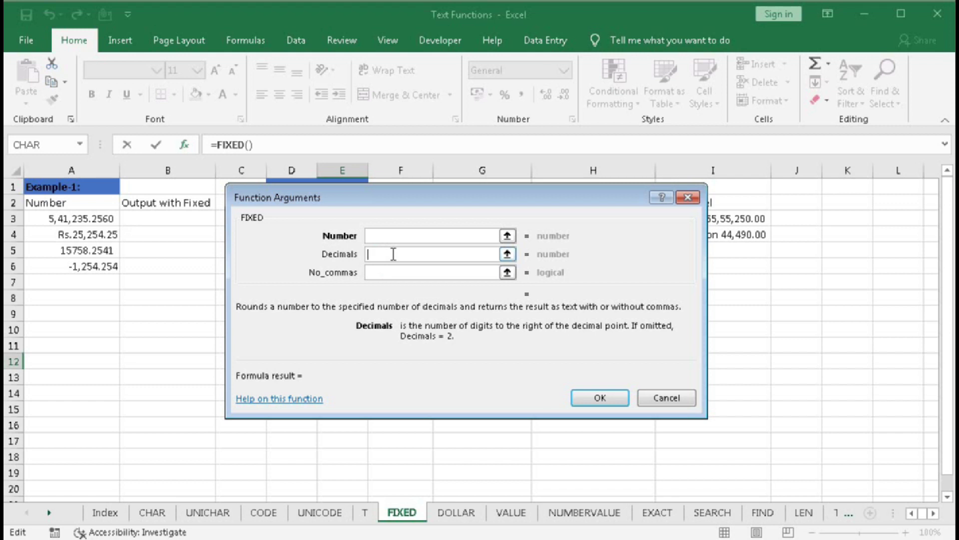
{"action": "left_click", "coordinate": [376, 273]}
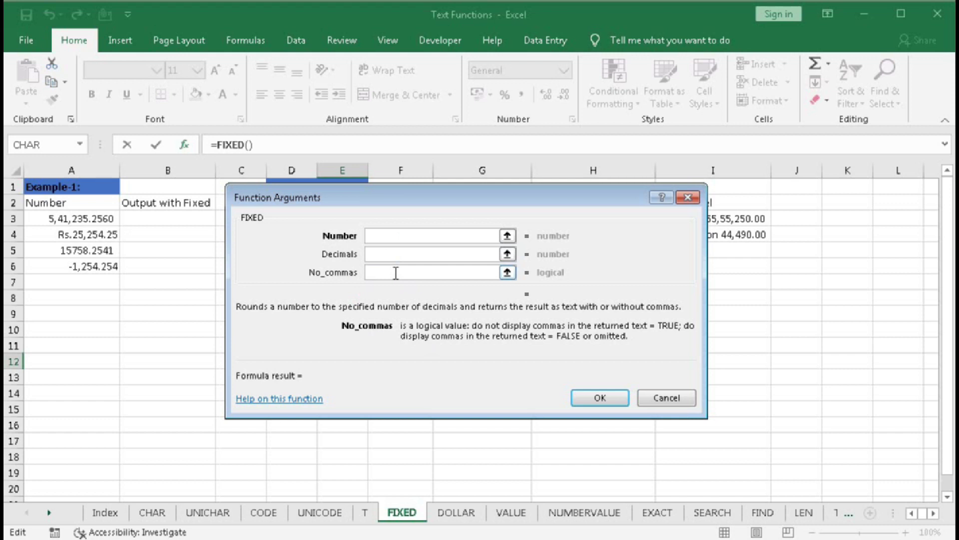
Try FIXED in cell E12 with A3 as the Number argument, and delete the trial formula
{"action": "left_click", "coordinate": [391, 235]}
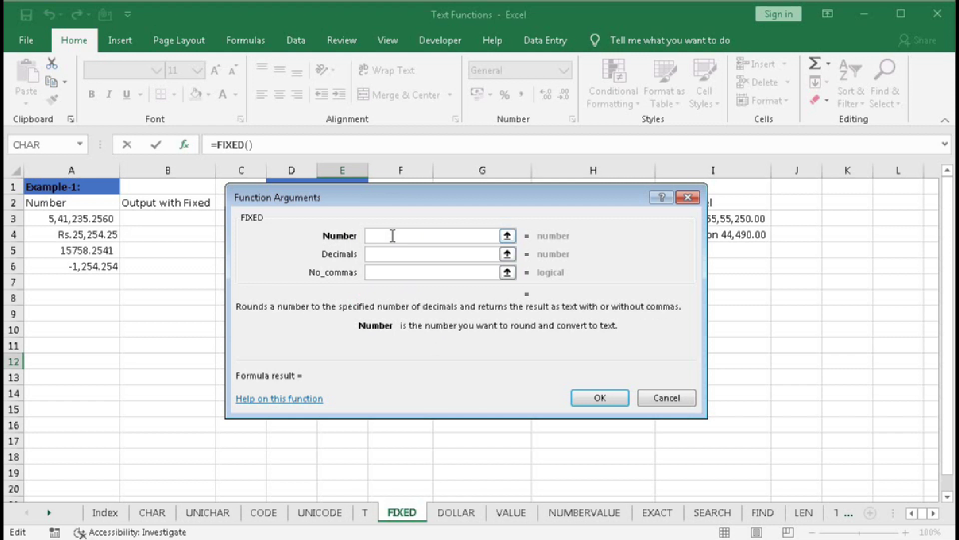
{"action": "left_click", "coordinate": [65, 221]}
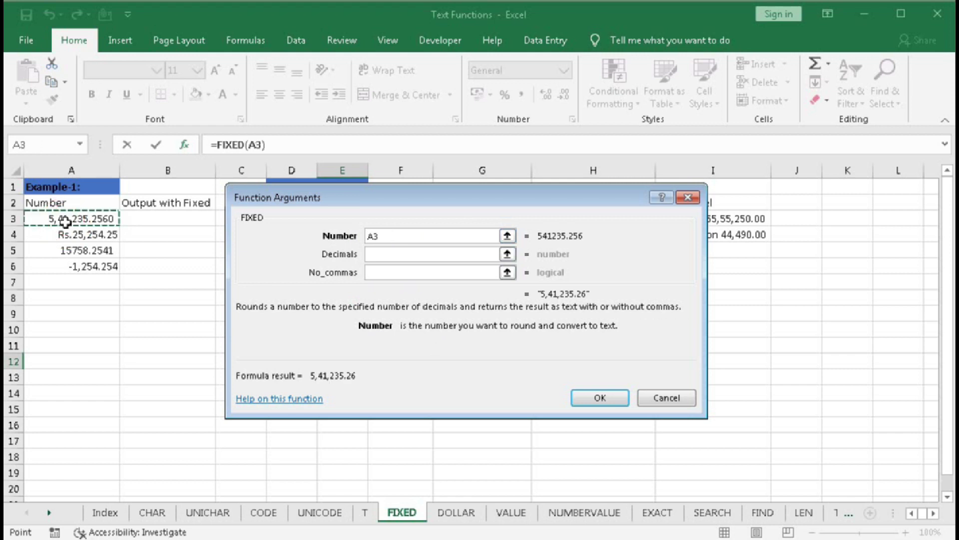
{"action": "left_click", "coordinate": [594, 401]}
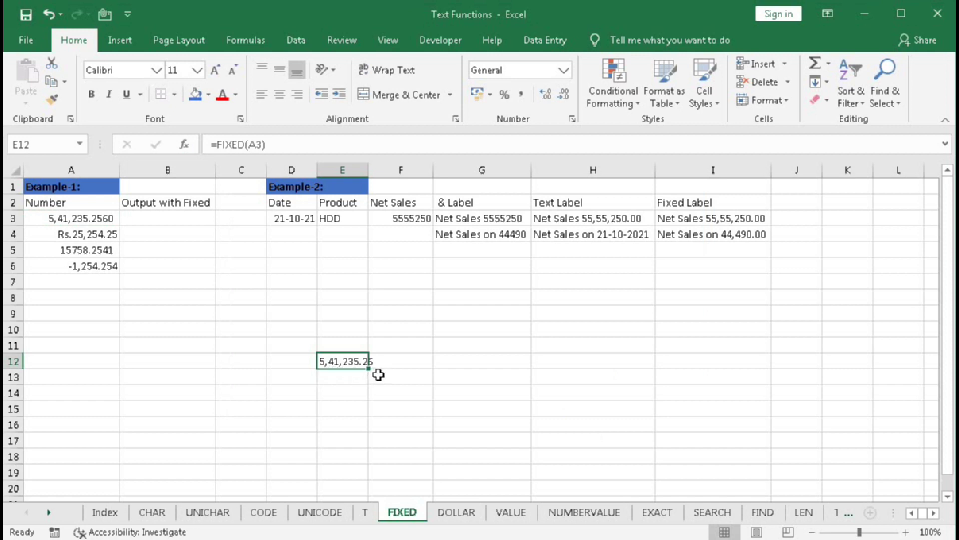
{"action": "key", "text": "Delete"}
Enter =FIXED(A3) in cell B3 to convert the first number with the default decimals
{"action": "left_click", "coordinate": [150, 216]}
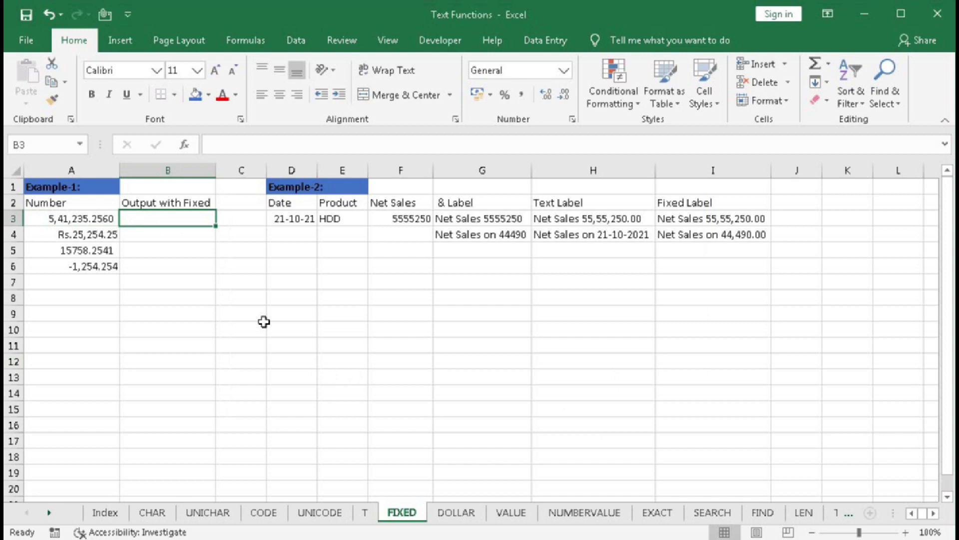
{"action": "type", "text": "=fix"}
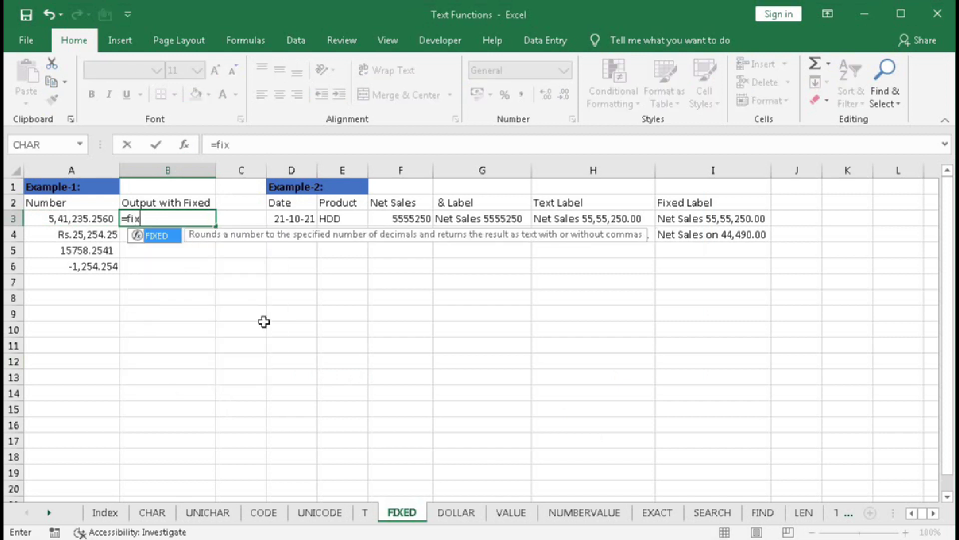
{"action": "key", "text": "Tab"}
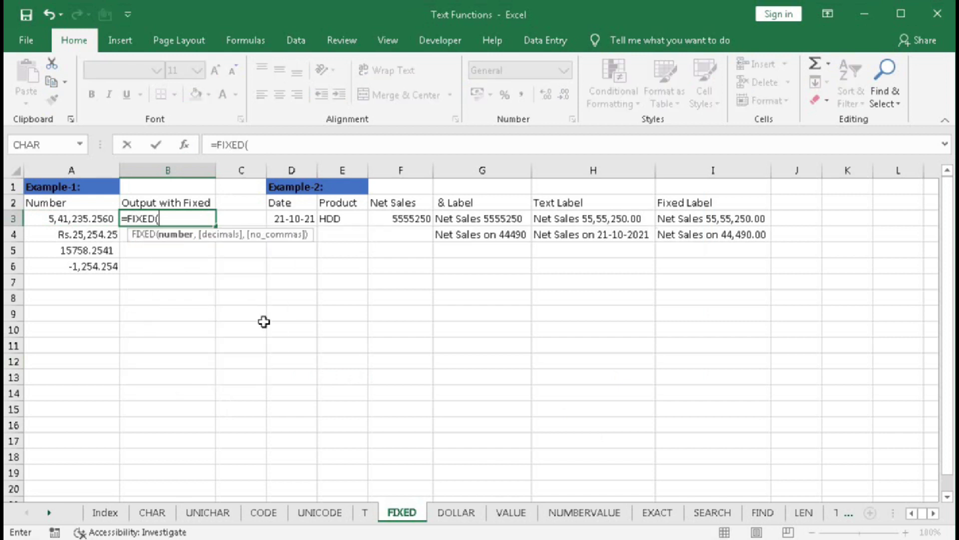
{"action": "left_click", "coordinate": [95, 219]}
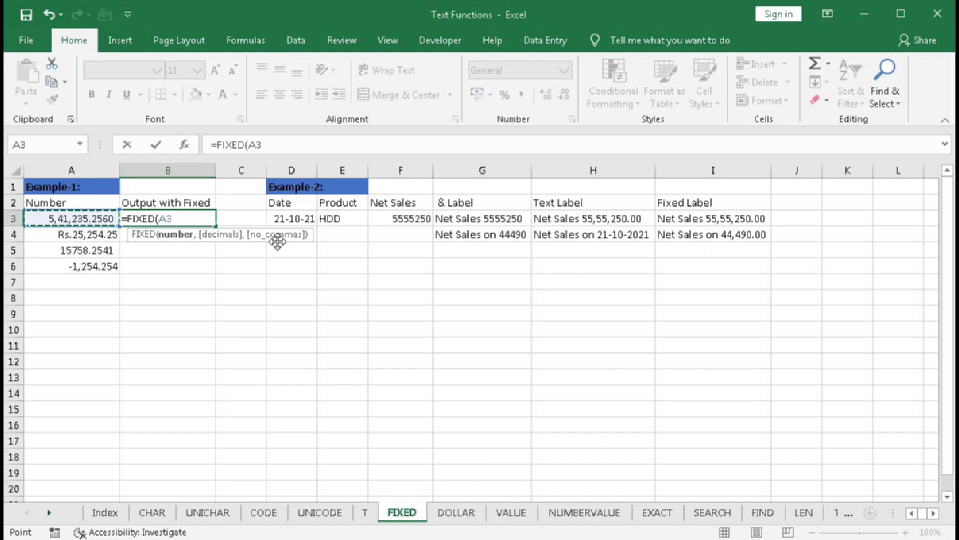
{"action": "type", "text": ")"}
{"action": "key", "text": "Return"}
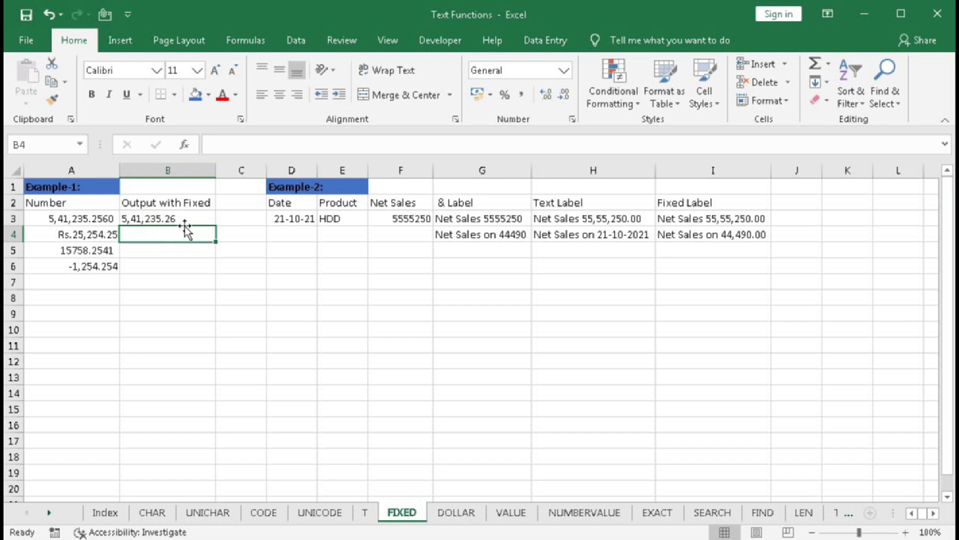
Enter =FIXED(A4,3) in cell B4 to convert the rupee amount to text with three decimals
{"action": "type", "text": "=fix"}
{"action": "key", "text": "Tab"}
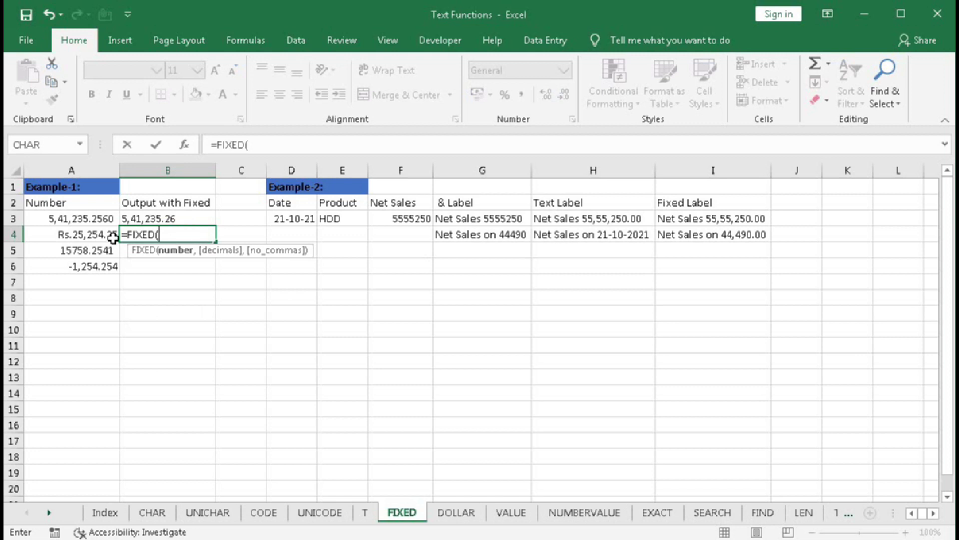
{"action": "left_click", "coordinate": [92, 234]}
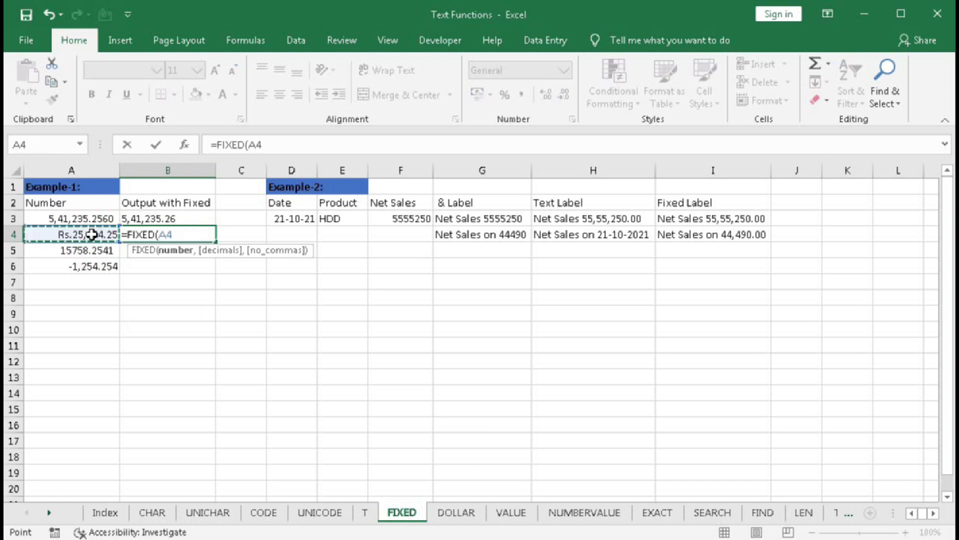
{"action": "type", "text": ","}
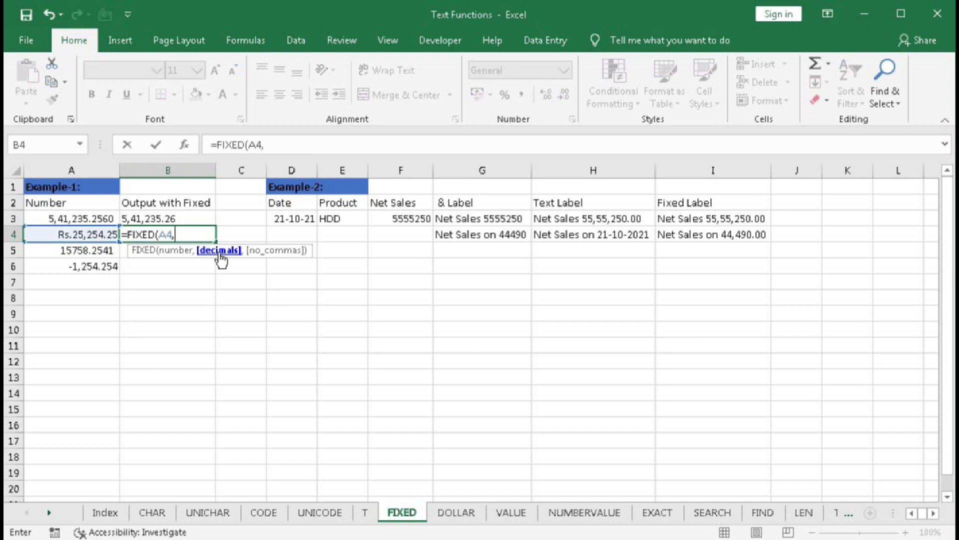
{"action": "type", "text": "3)"}
{"action": "key", "text": "Return"}
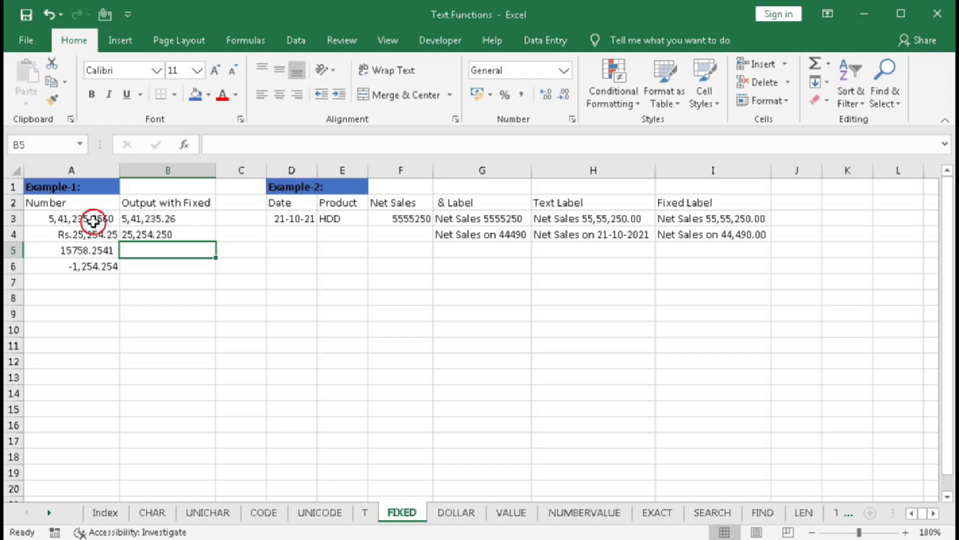
{"action": "left_click_drag", "start_coordinate": [93, 218], "coordinate": [81, 266]}
{"action": "left_click_drag", "start_coordinate": [136, 220], "coordinate": [135, 263]}
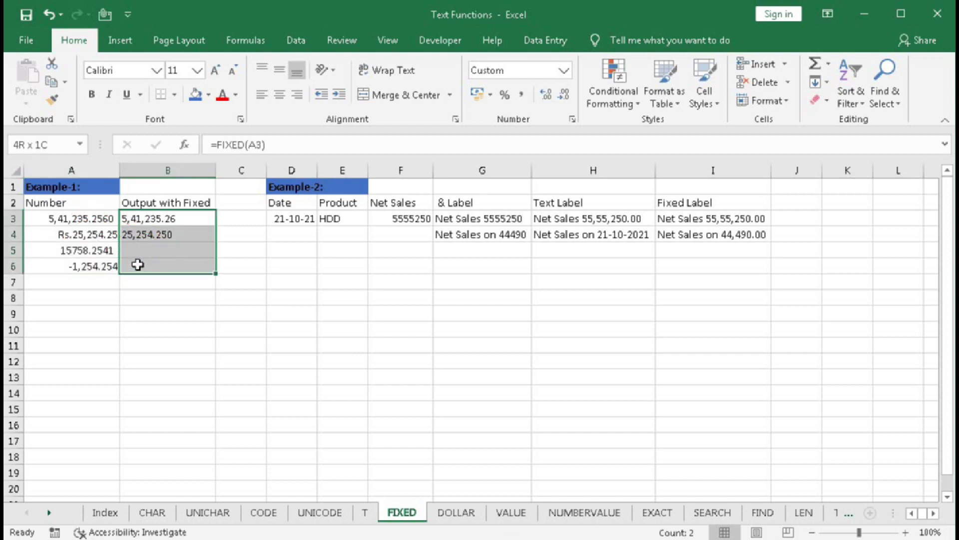
{"action": "left_click_drag", "start_coordinate": [142, 220], "coordinate": [141, 233]}
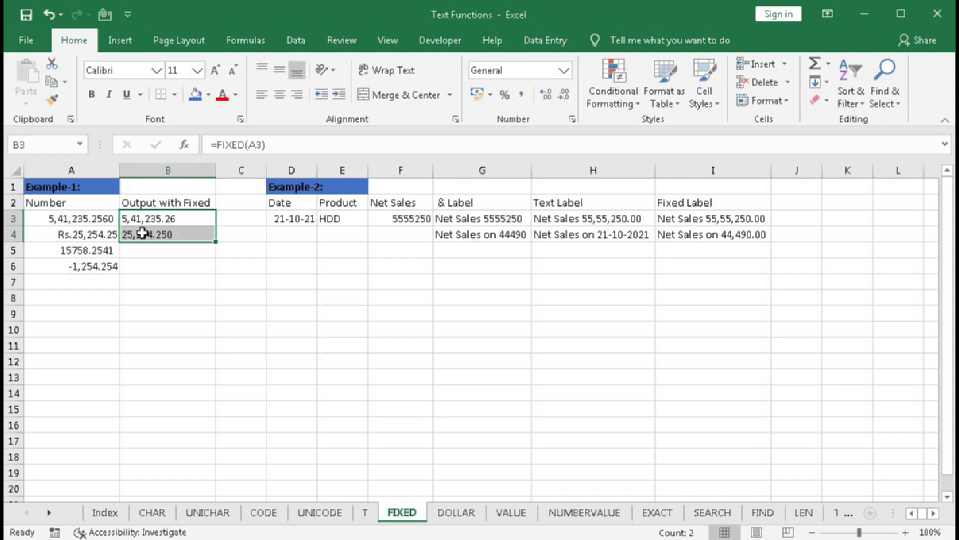
Enter =FIXED(A5,,1) in cell B5, omitting the decimals argument and preventing commas
{"action": "left_click", "coordinate": [141, 249]}
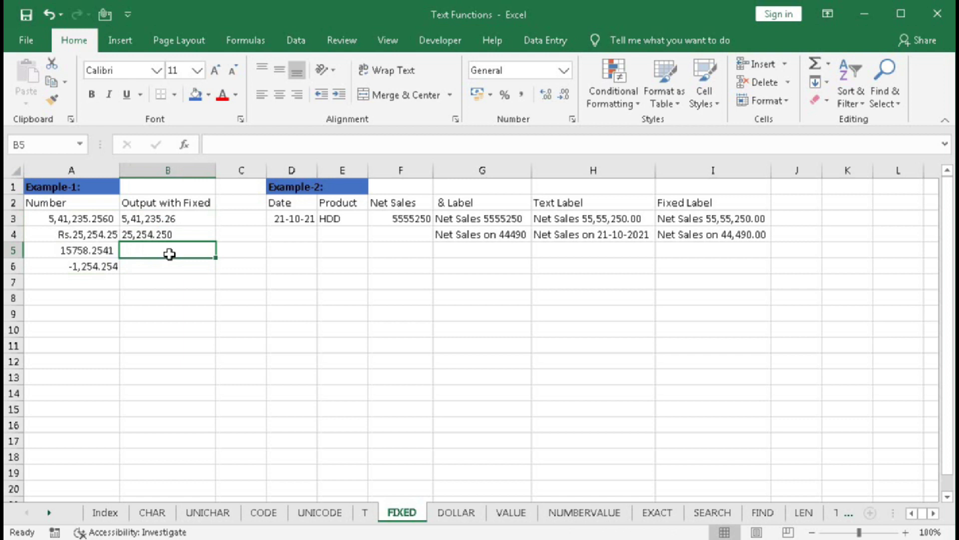
{"action": "type", "text": "=f"}
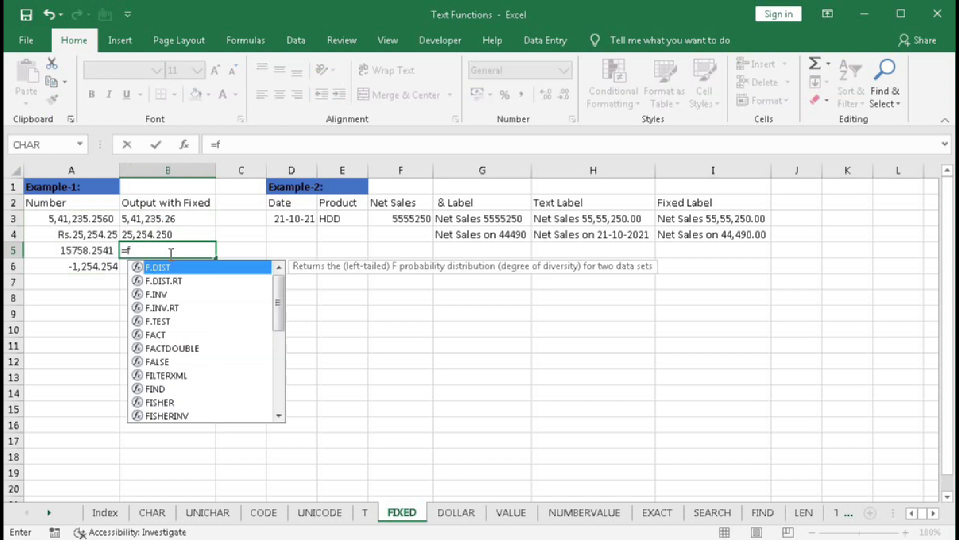
{"action": "type", "text": "ix"}
{"action": "key", "text": "Tab"}
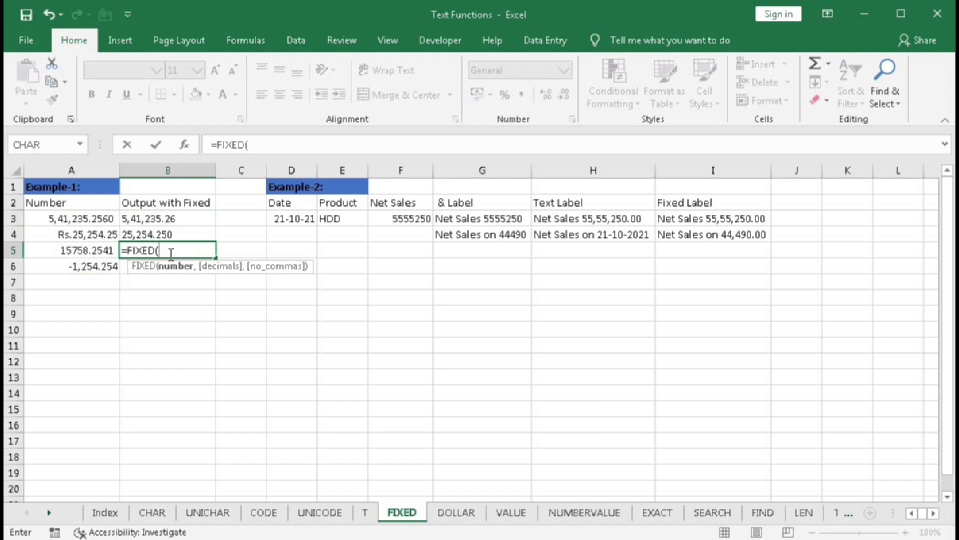
{"action": "left_click", "coordinate": [93, 253]}
{"action": "type", "text": ","}
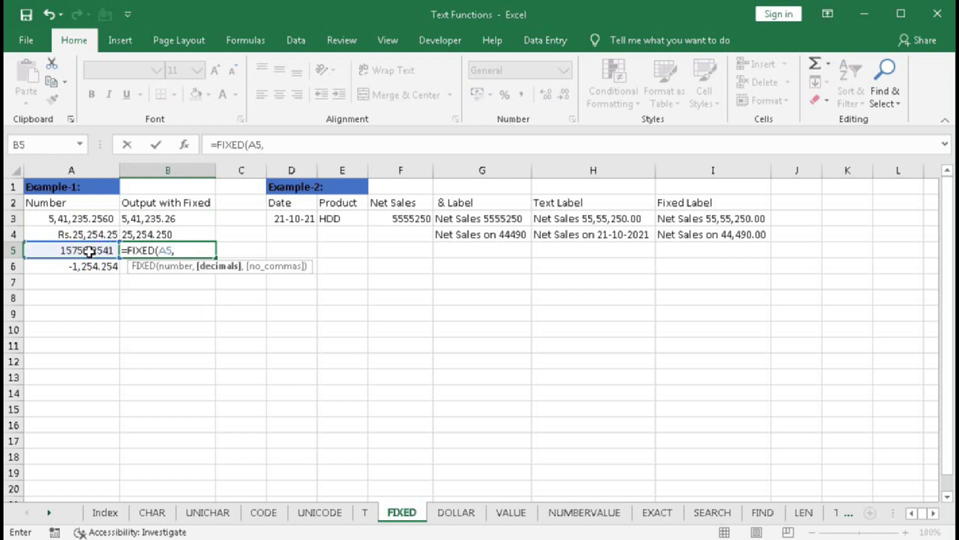
{"action": "type", "text": ","}
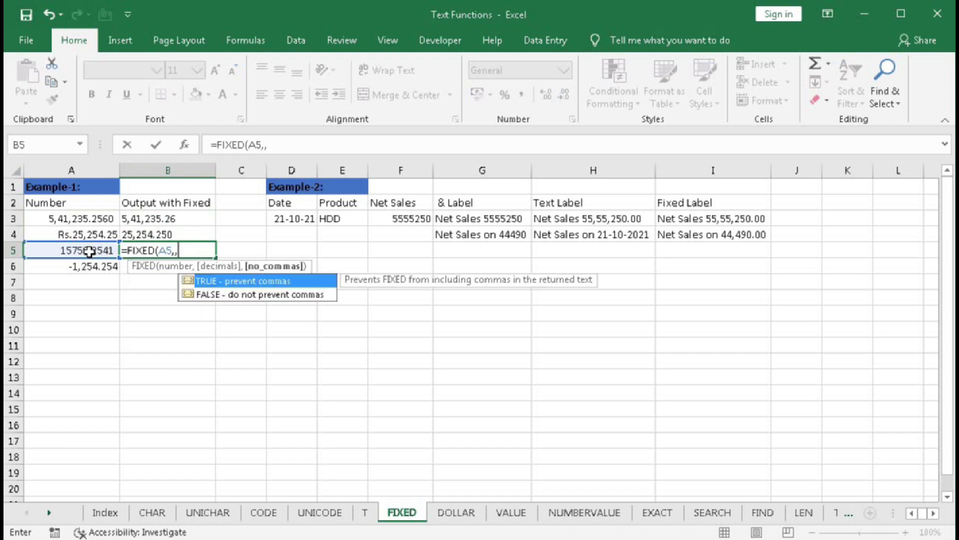
{"action": "type", "text": "0"}
{"action": "key", "text": "BackSpace"}
{"action": "type", "text": "1)"}
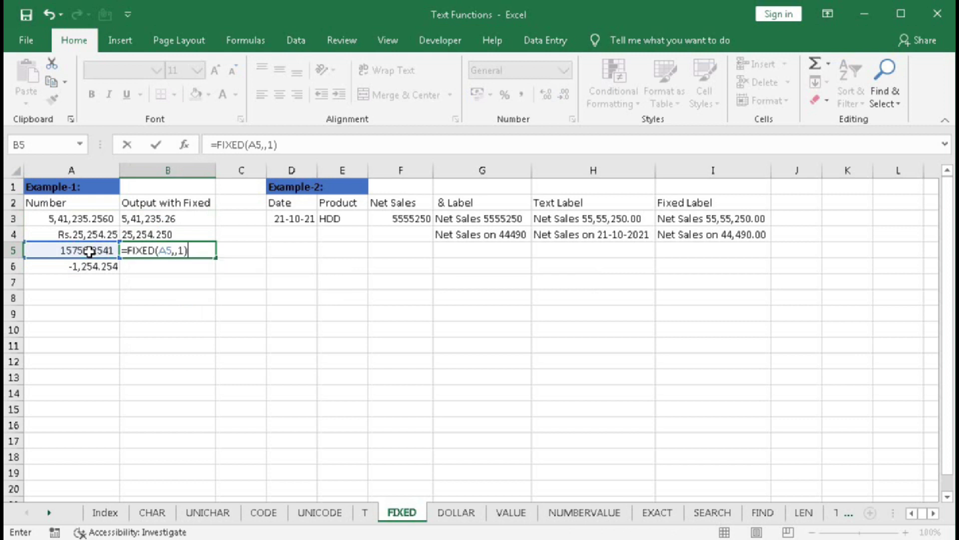
{"action": "key", "text": "Return"}
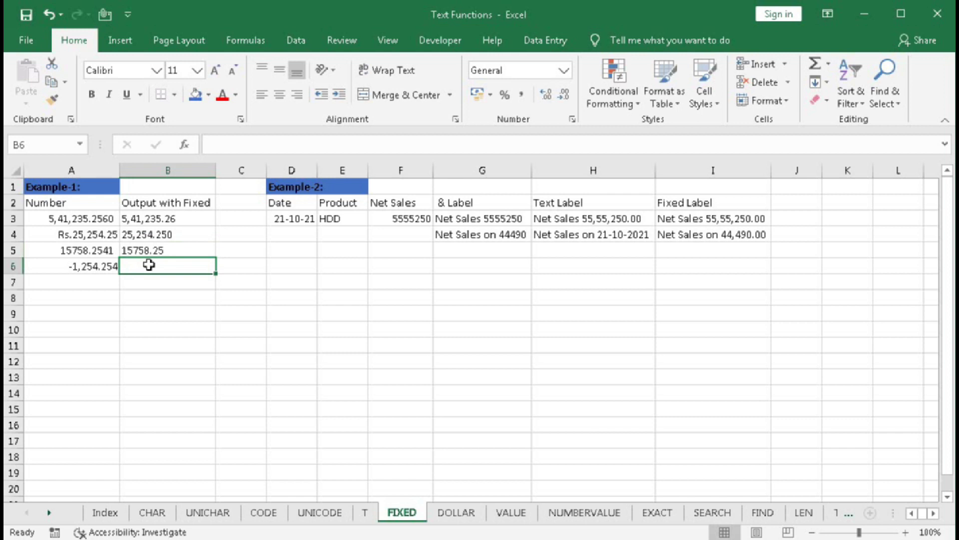
Enter =FIXED(A6,-3,1) in cell B6 to round the negative number to thousands without commas
{"action": "type", "text": "=fix"}
{"action": "key", "text": "Tab"}
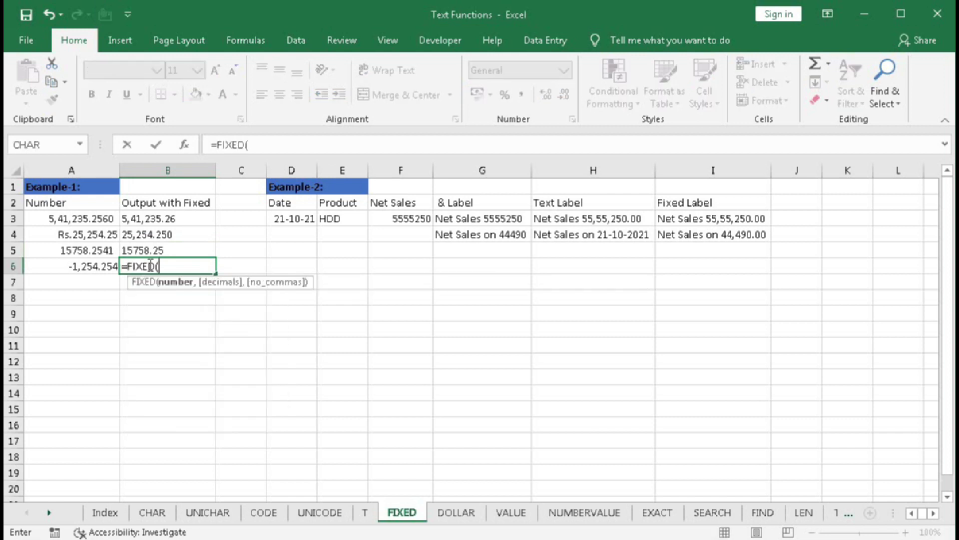
{"action": "left_click", "coordinate": [86, 267]}
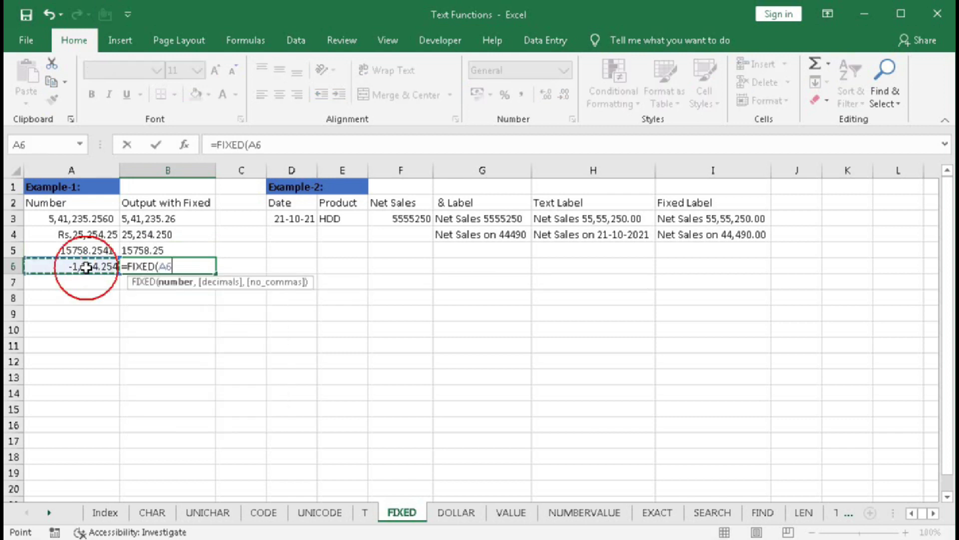
{"action": "type", "text": ","}
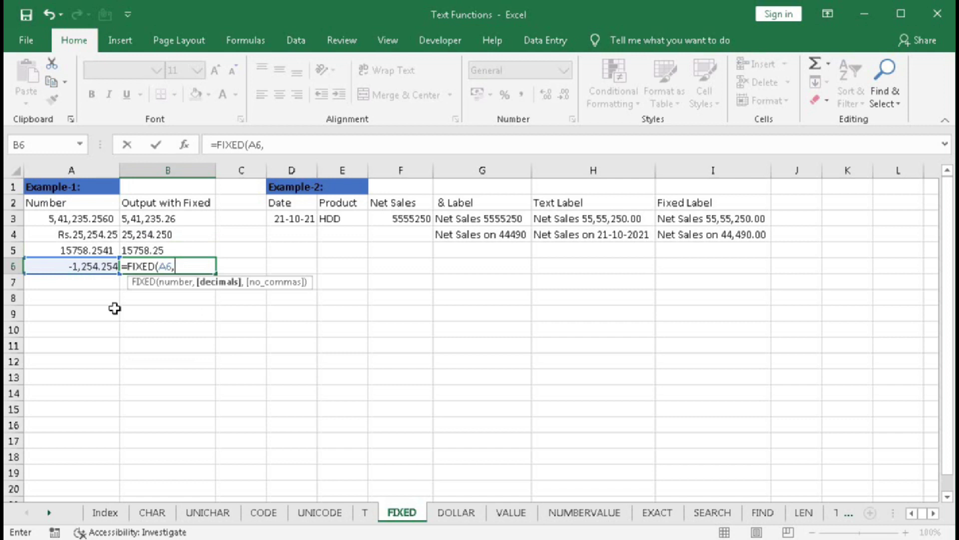
{"action": "type", "text": "-3,"}
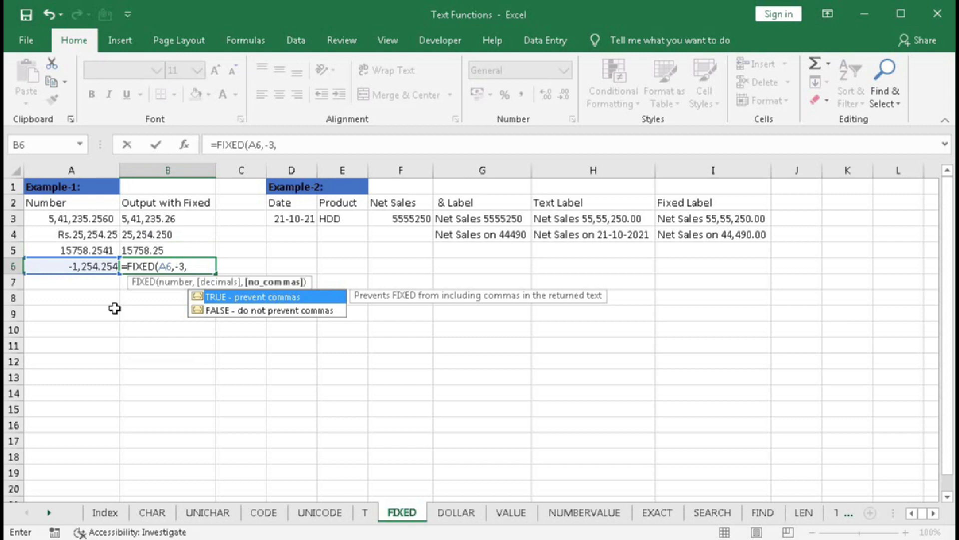
{"action": "type", "text": "1)"}
{"action": "key", "text": "Return"}
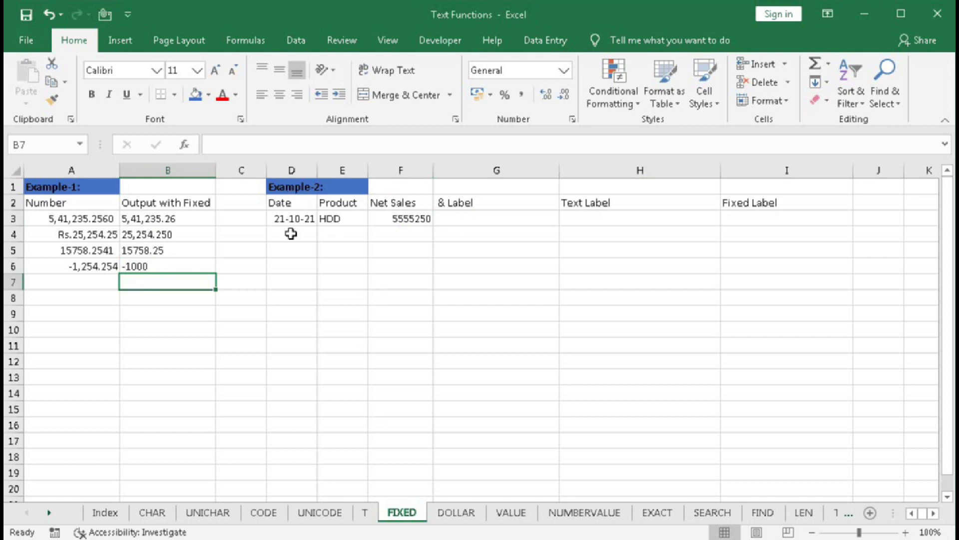
{"action": "left_click", "coordinate": [282, 219]}
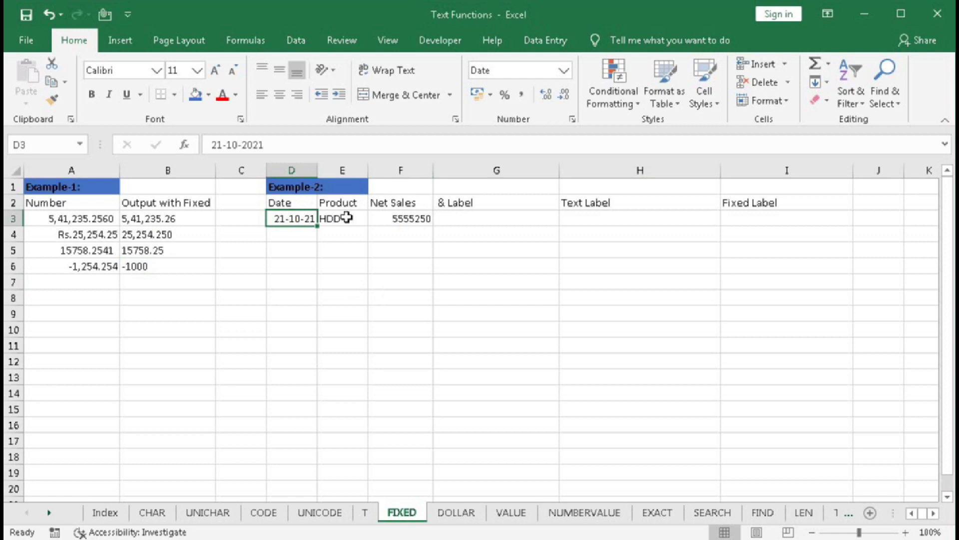
{"action": "left_click", "coordinate": [347, 218]}
{"action": "left_click", "coordinate": [392, 218]}
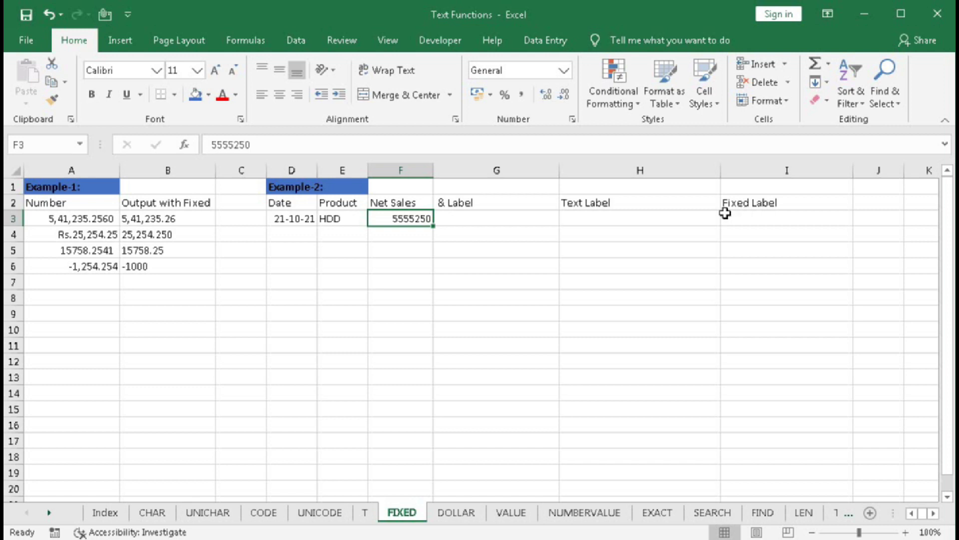
Enter ="Total Sales for "&E3&" "&F3 in cell G3 to join the label text, product and net sales
{"action": "left_click", "coordinate": [475, 219]}
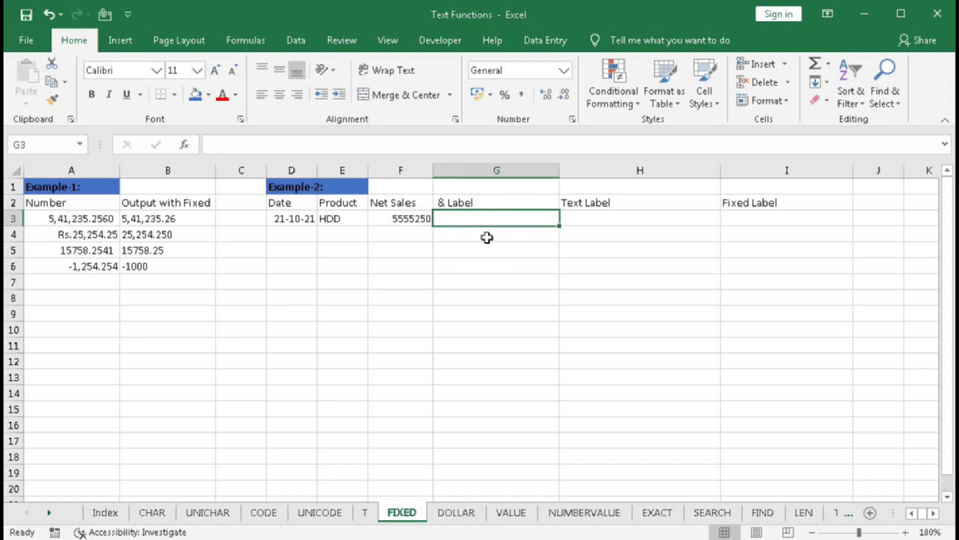
{"action": "type", "text": "=\""}
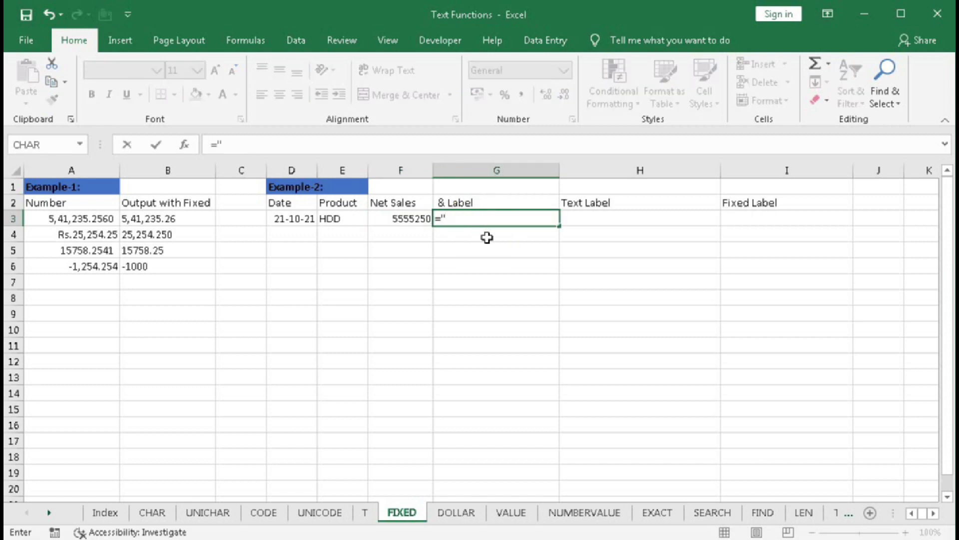
{"action": "type", "text": "Total Sale"}
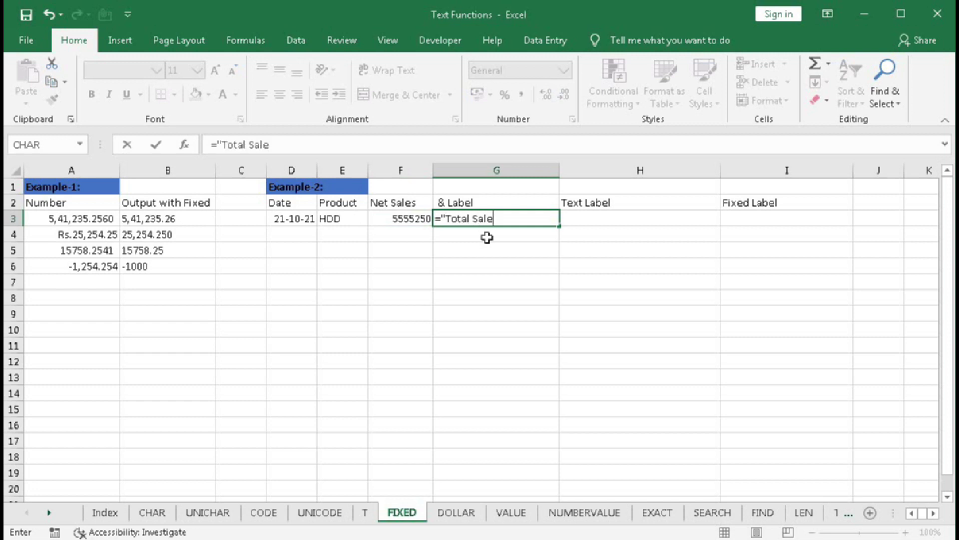
{"action": "type", "text": "s for \"&"}
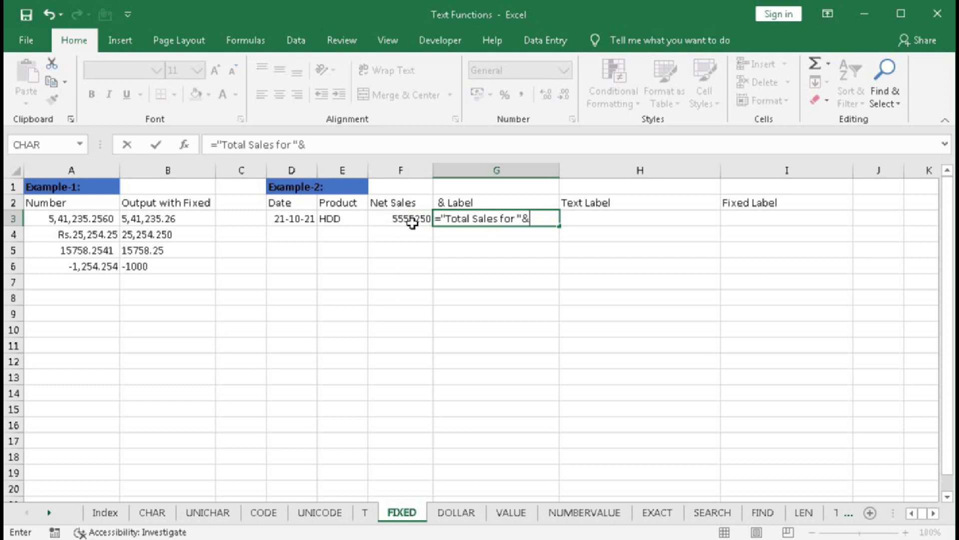
{"action": "left_click", "coordinate": [341, 217]}
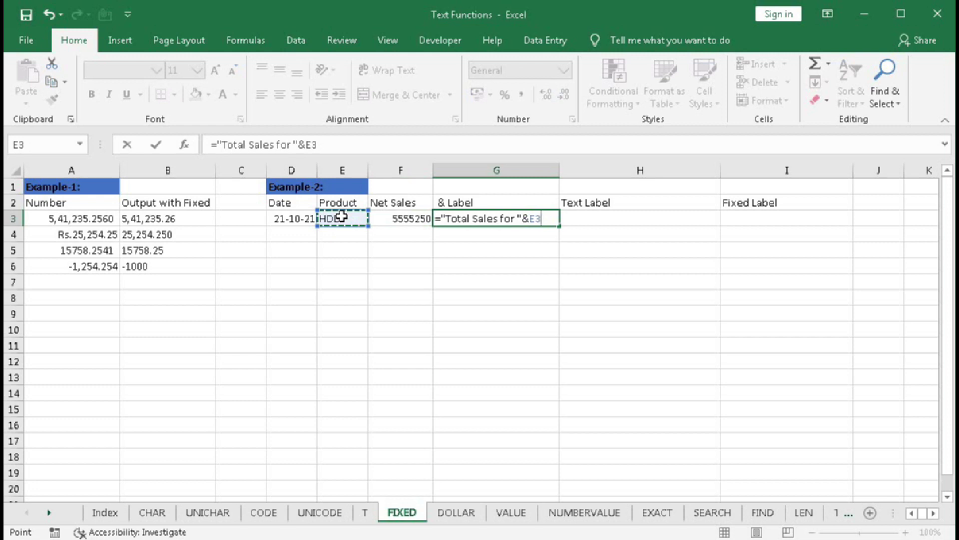
{"action": "type", "text": "&\" \"&"}
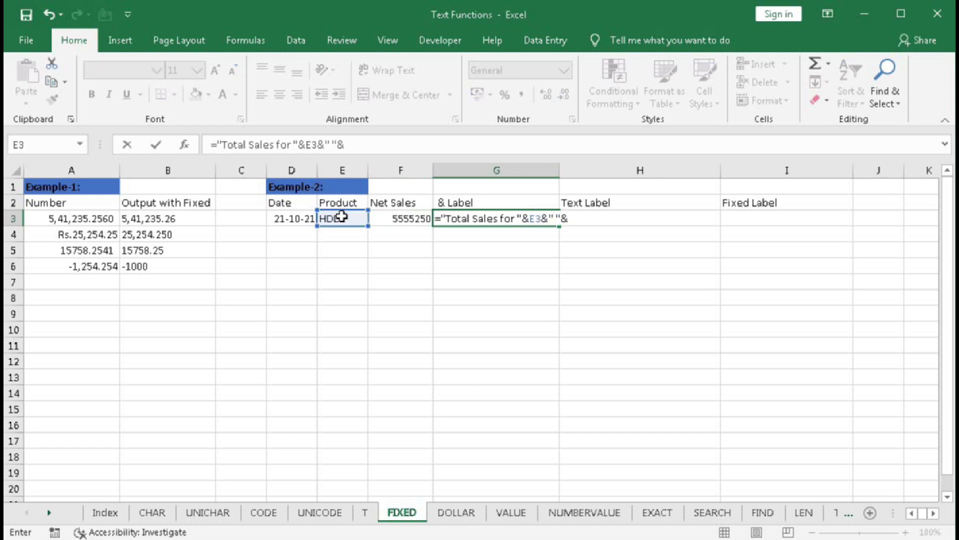
{"action": "left_click", "coordinate": [404, 218]}
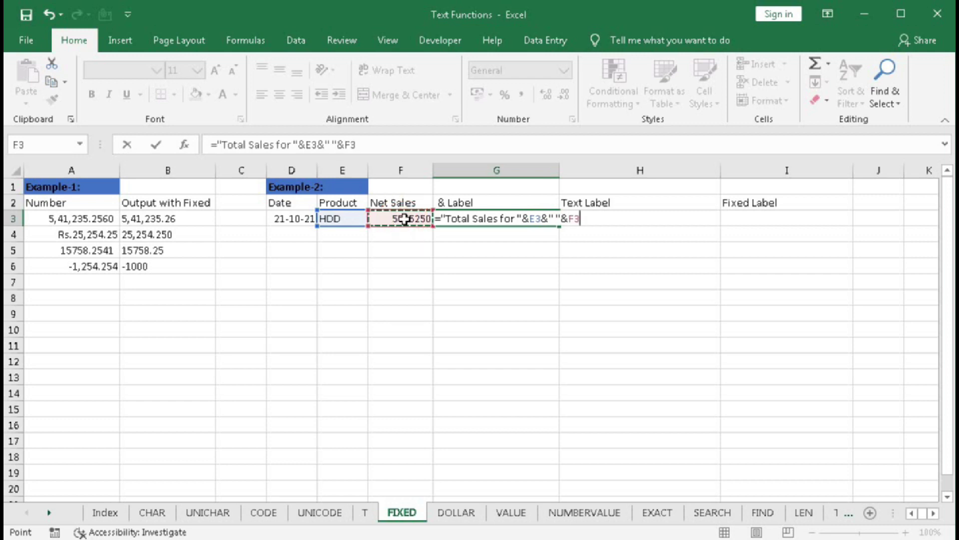
{"action": "key", "text": "Return"}
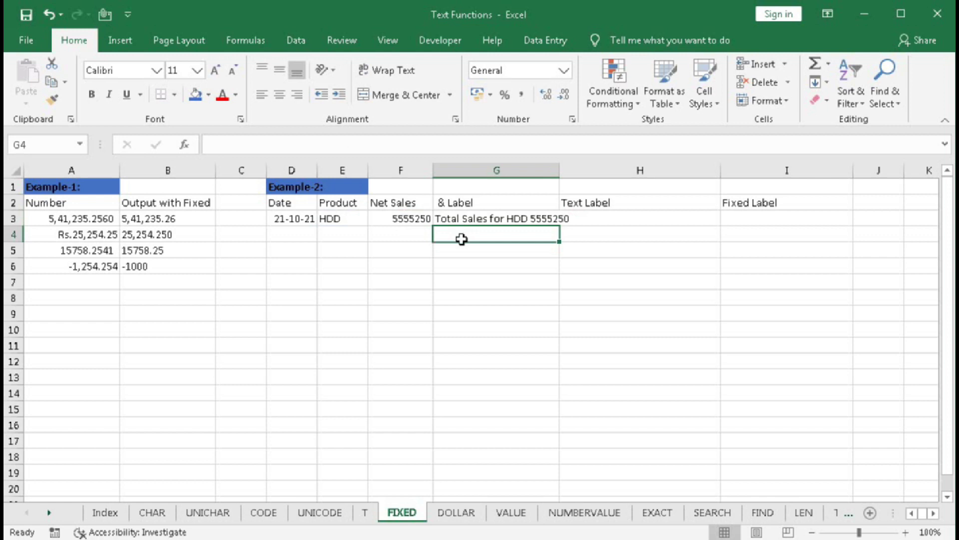
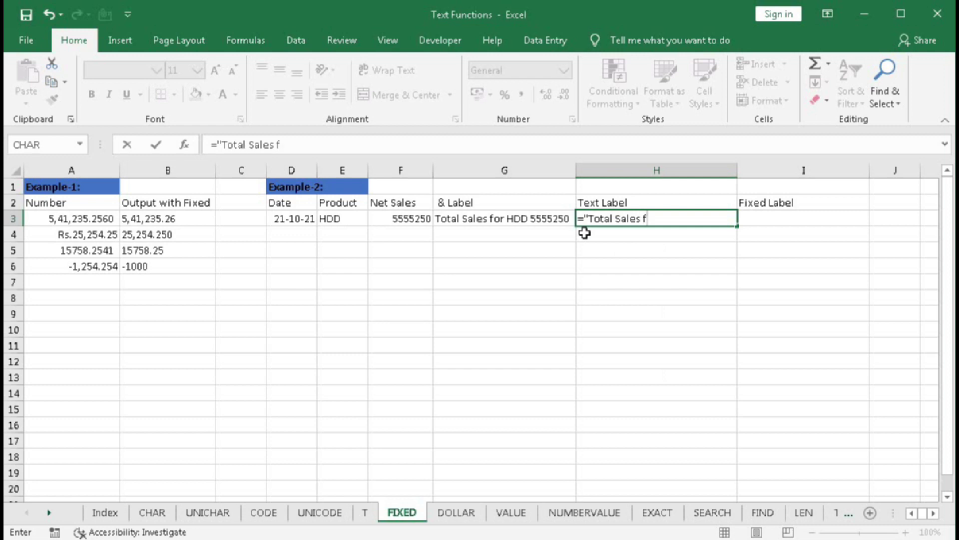
Enter ="Total Sales for "&E3&" "&TEXT(F3,"###,###,###.00") in cell H3 to build the label with formatted net sales
{"action": "type", "text": "\"&"}
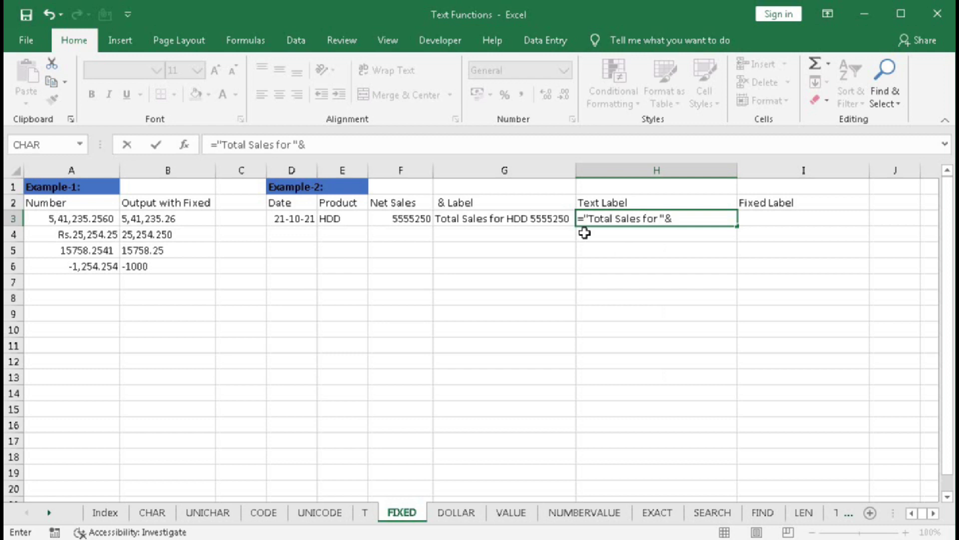
{"action": "left_click", "coordinate": [340, 221]}
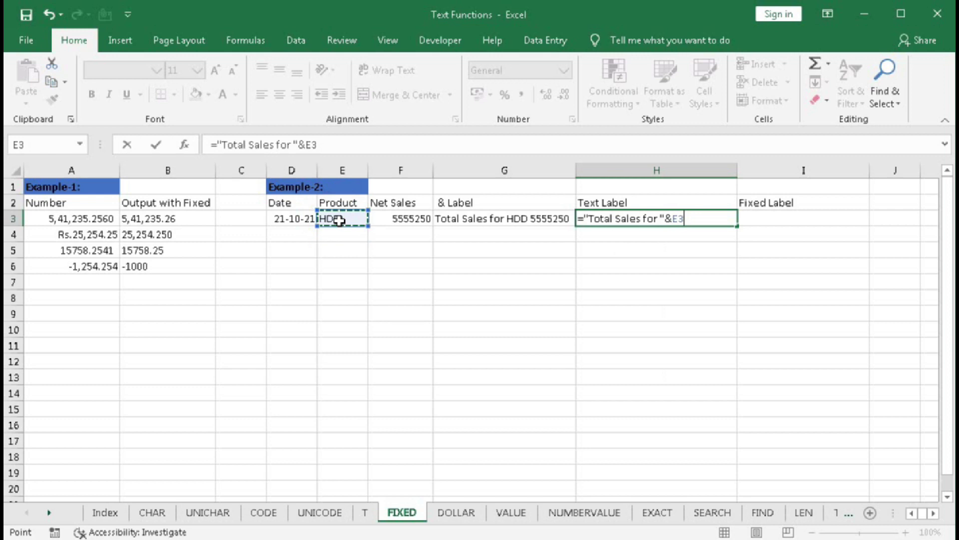
{"action": "type", "text": "&\" \""}
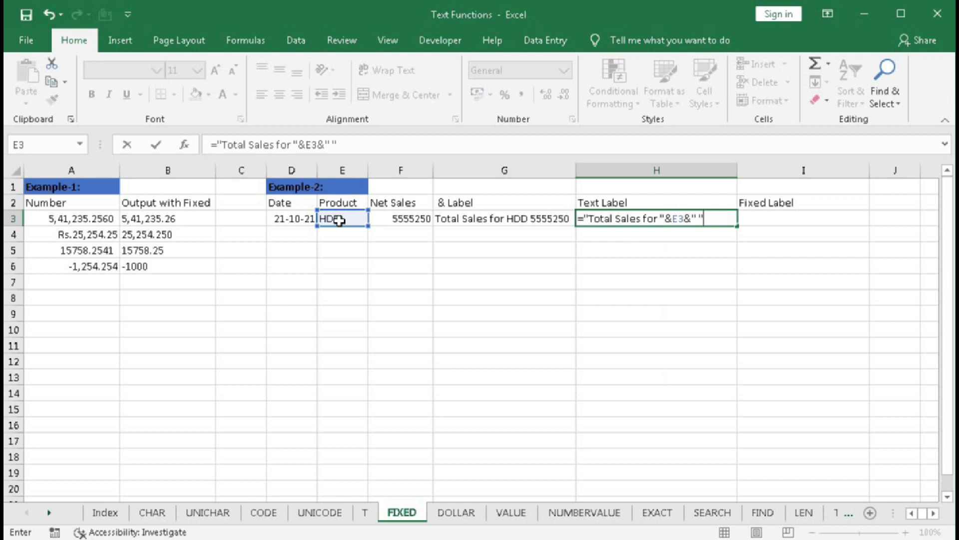
{"action": "type", "text": "&tex"}
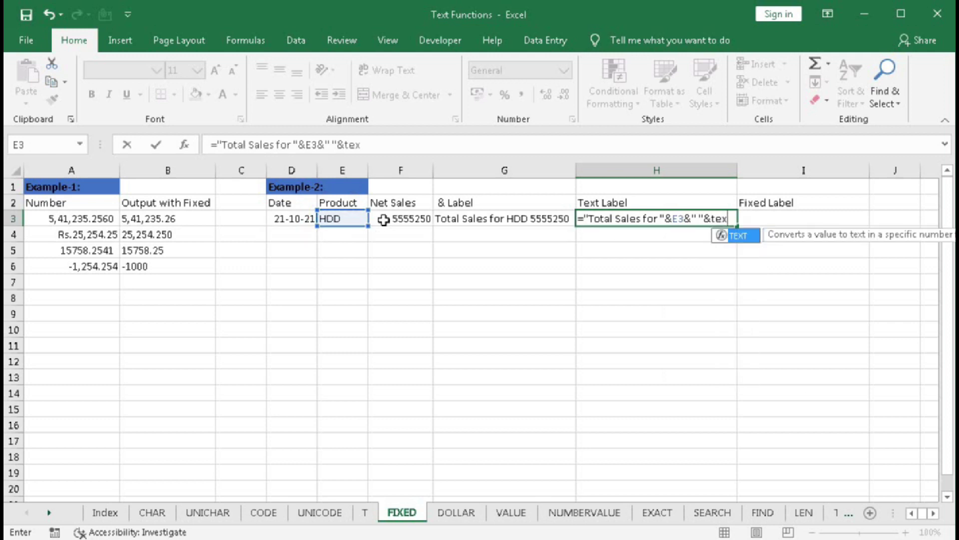
{"action": "key", "text": "Tab"}
{"action": "left_click", "coordinate": [384, 220]}
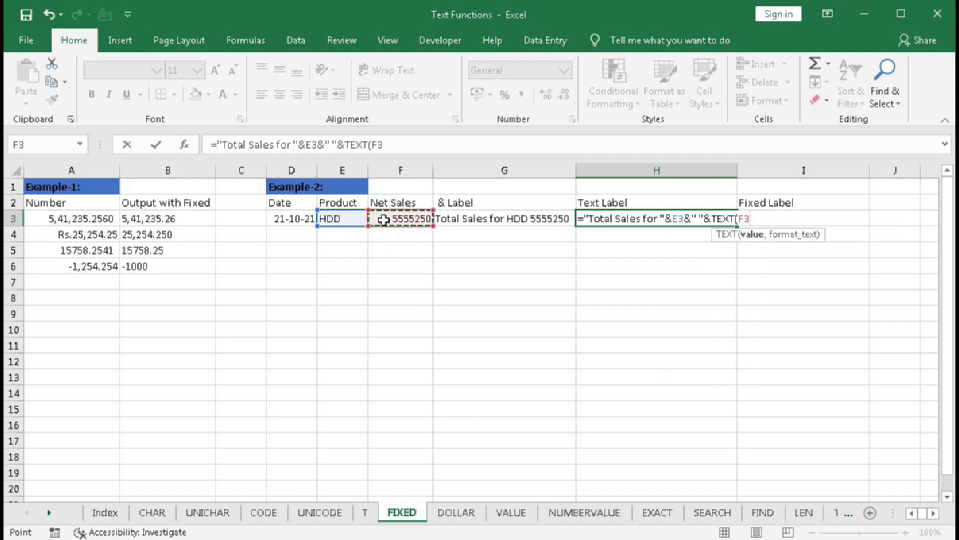
{"action": "type", "text": ","}
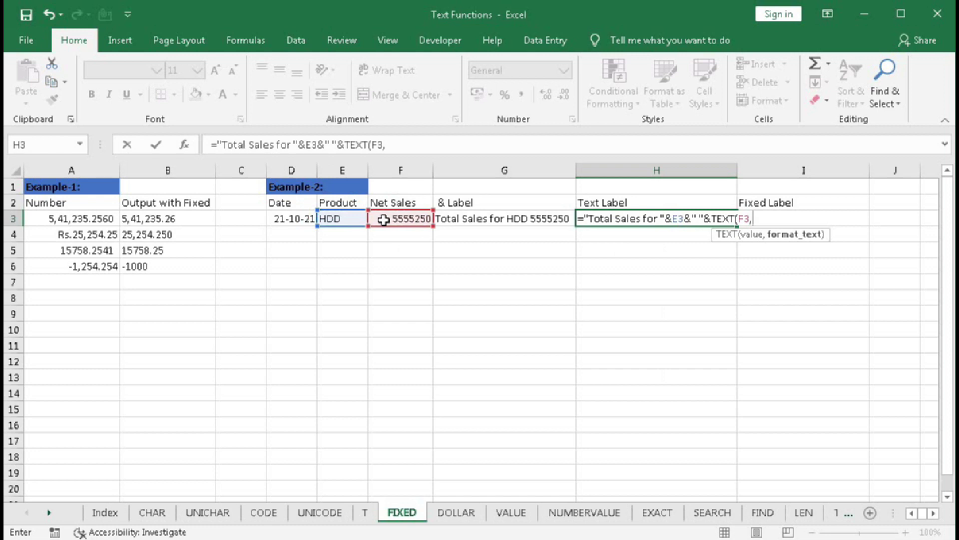
{"action": "type", "text": "\"###,####"}
{"action": "key", "text": "BackSpace"}
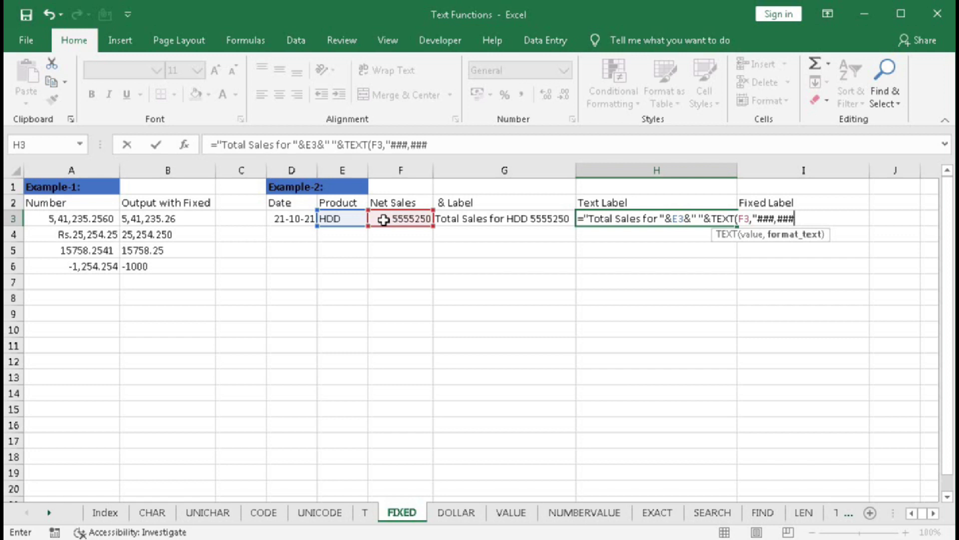
{"action": "type", "text": ",###\""}
{"action": "key", "text": "BackSpace"}
{"action": "type", "text": ".00"}
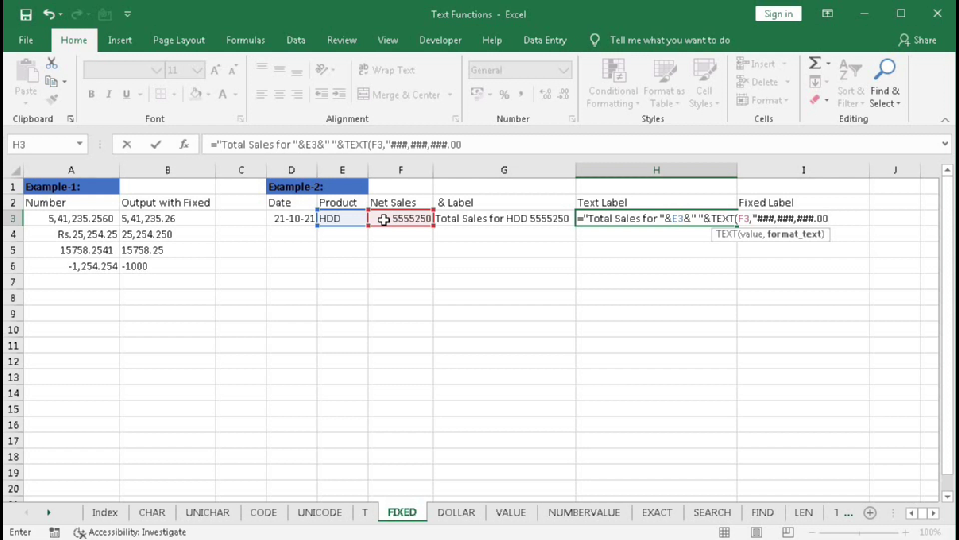
{"action": "type", "text": "\")"}
{"action": "key", "text": "Return"}
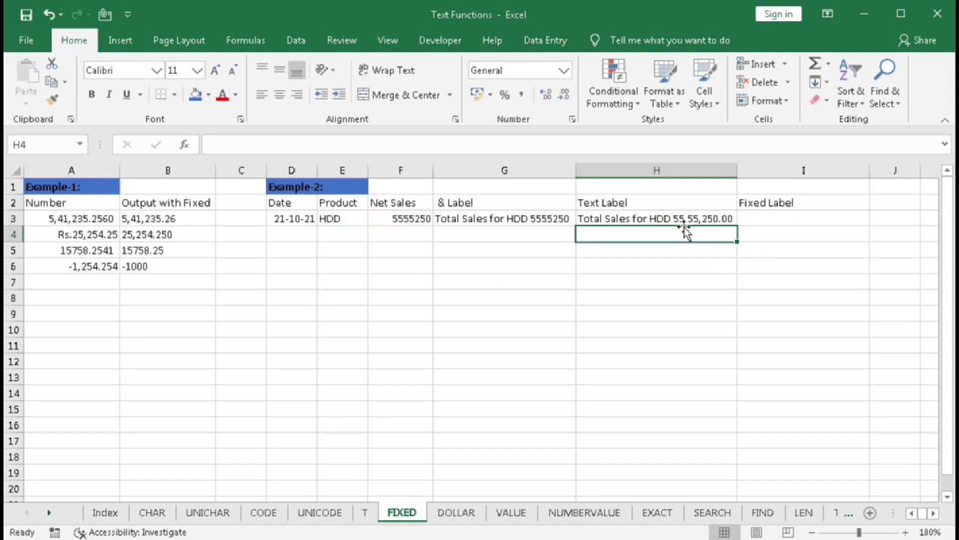
Remove the two decimal zeros from the TEXT format in H3, leaving "###,###,###." as the format string
{"action": "double_click", "coordinate": [714, 220]}
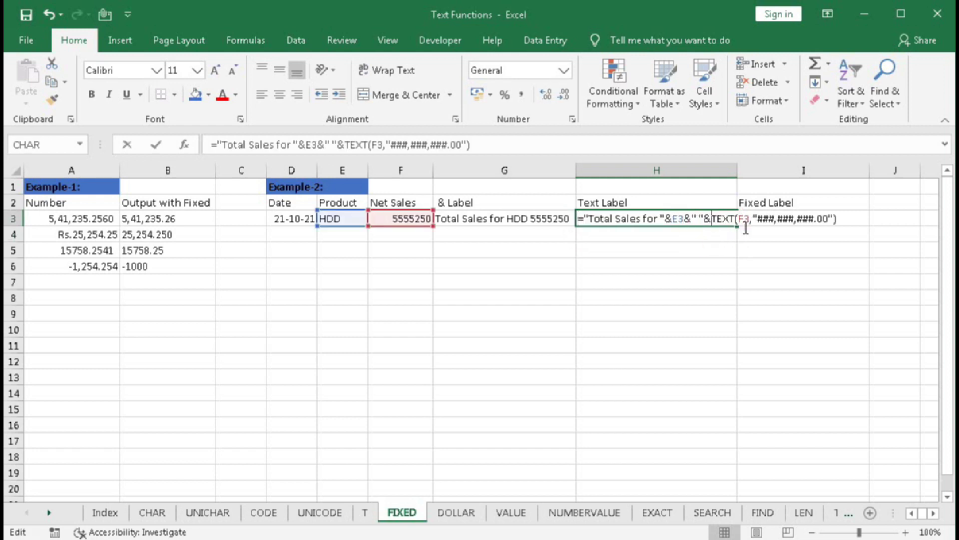
{"action": "left_click_drag", "start_coordinate": [827, 222], "coordinate": [829, 222]}
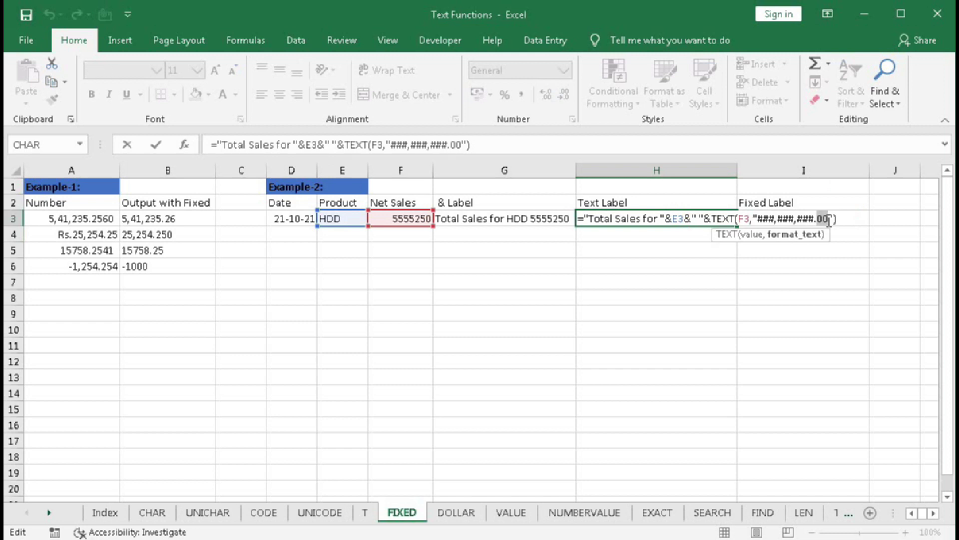
{"action": "key", "text": "BackSpace"}
{"action": "key", "text": "Return"}
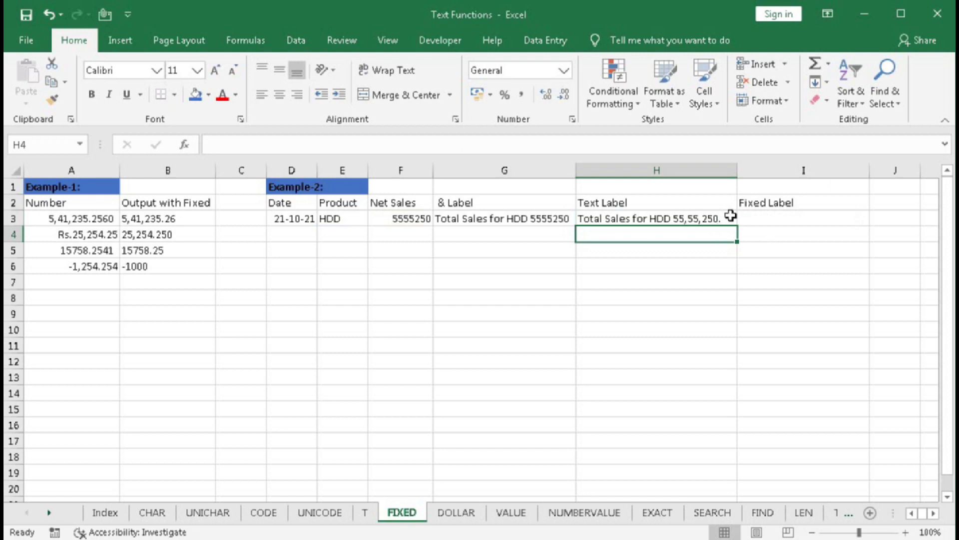
Enter ="Total Sales for "&E3&" "&FIXED(F3,0,0) in cell I3 and autofit column I to the label
{"action": "left_click", "coordinate": [756, 219]}
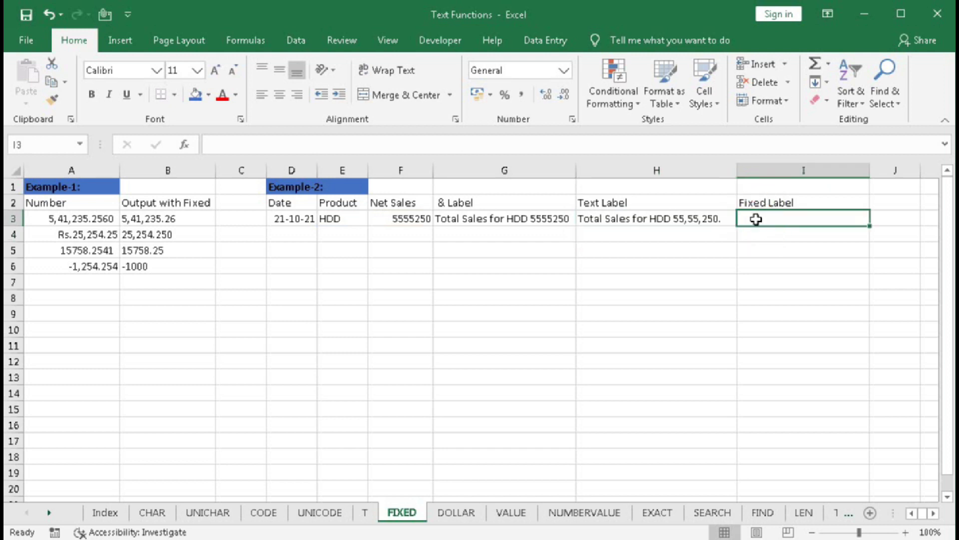
{"action": "type", "text": "="}
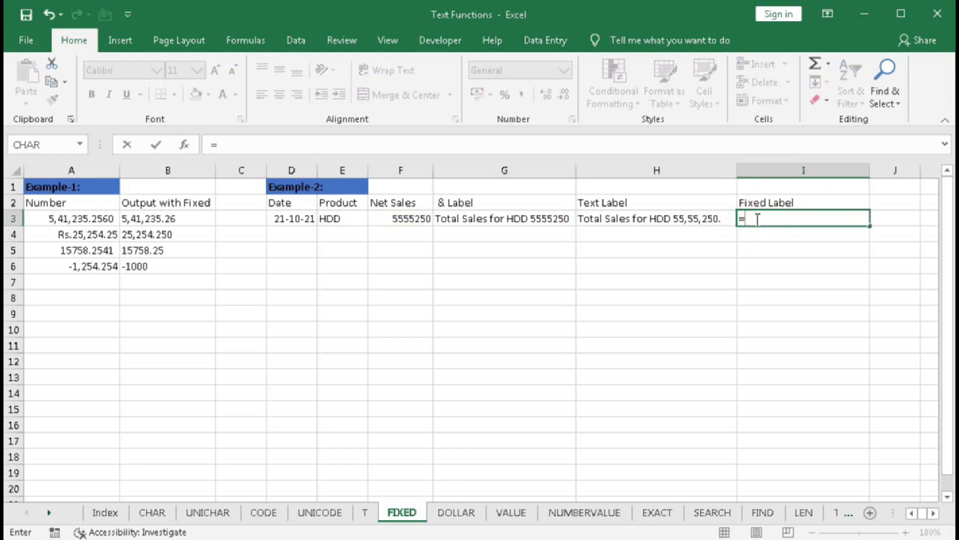
{"action": "type", "text": "\"Total Sales"}
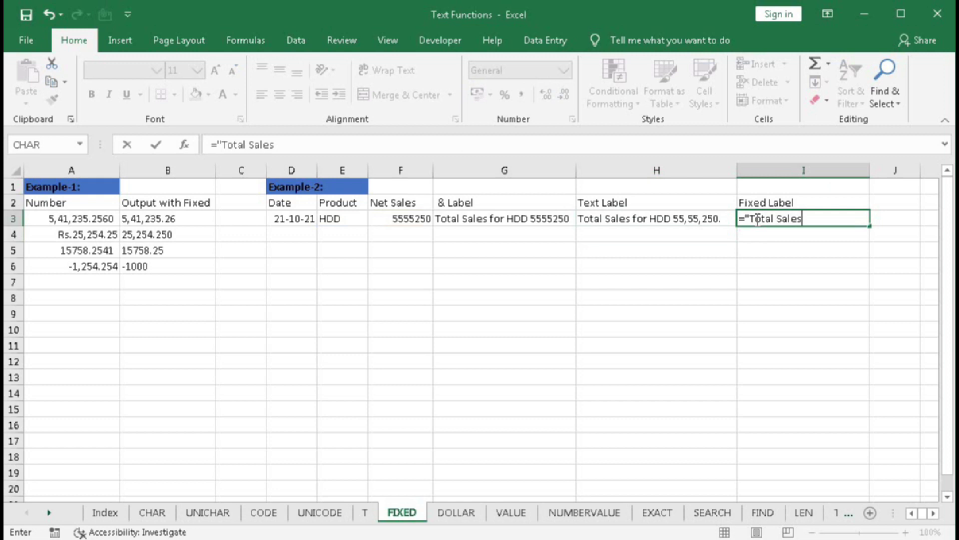
{"action": "type", "text": " for \"&"}
{"action": "left_click", "coordinate": [347, 219]}
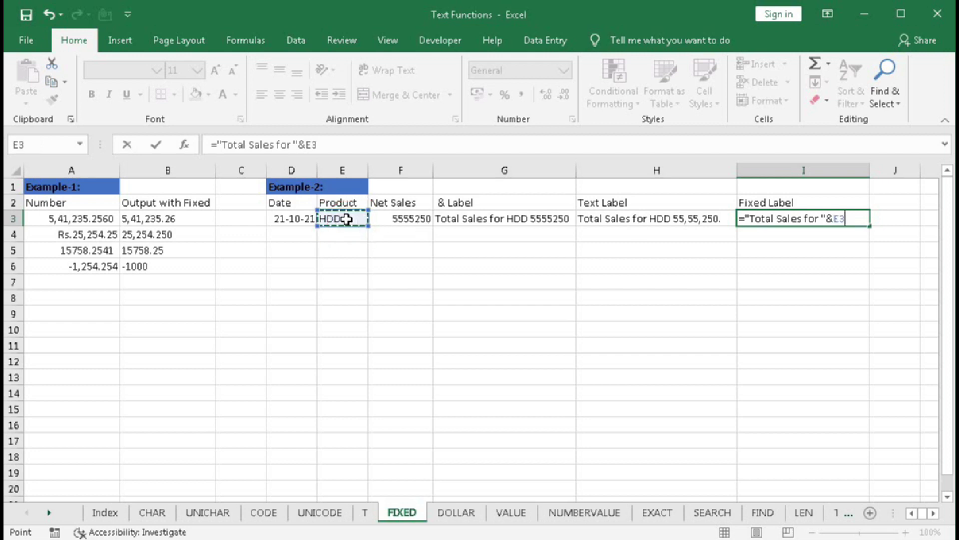
{"action": "type", "text": "&\" \""}
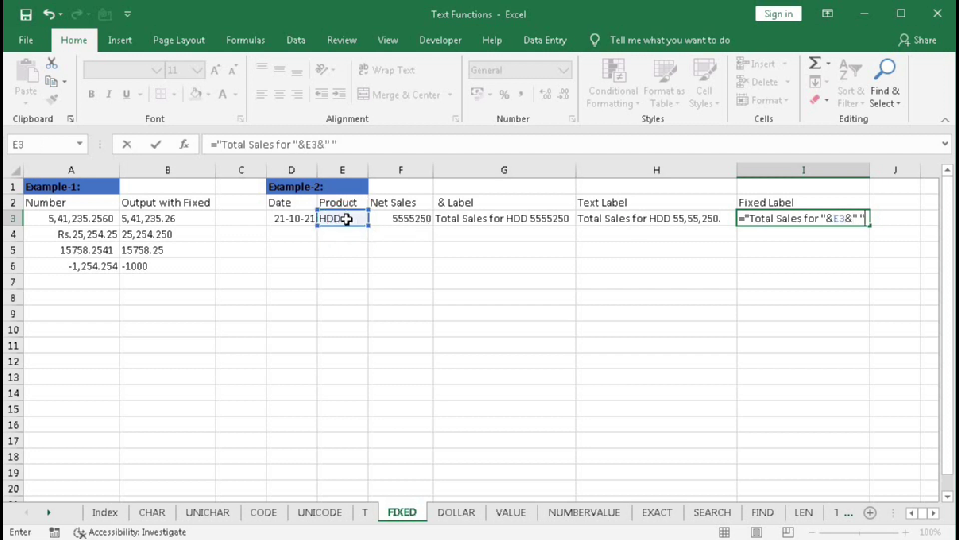
{"action": "type", "text": "&FIX"}
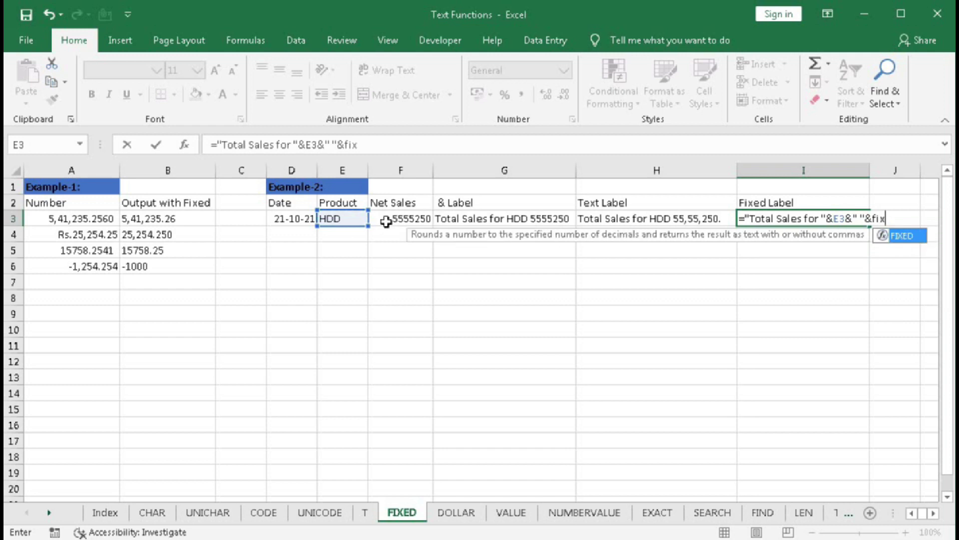
{"action": "key", "text": "Tab"}
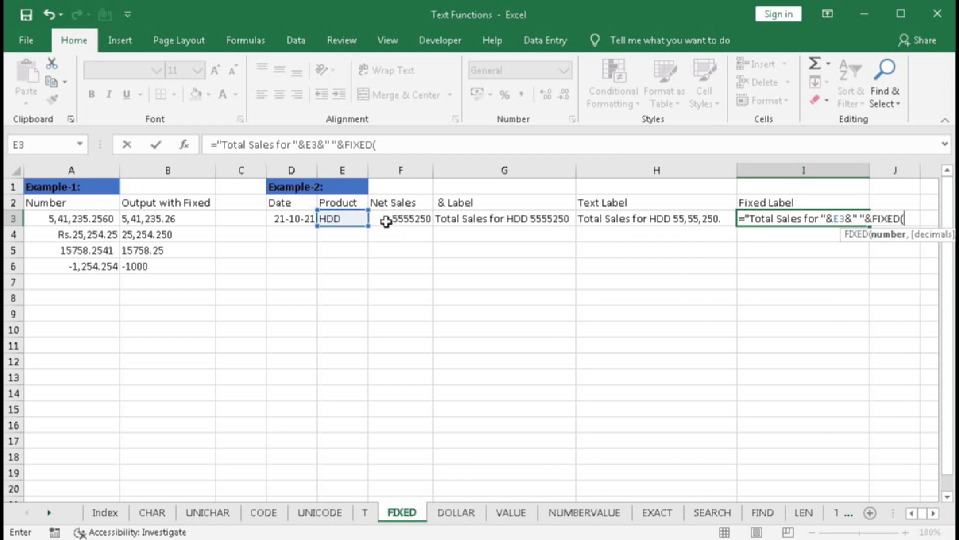
{"action": "left_click", "coordinate": [387, 222]}
{"action": "type", "text": ","}
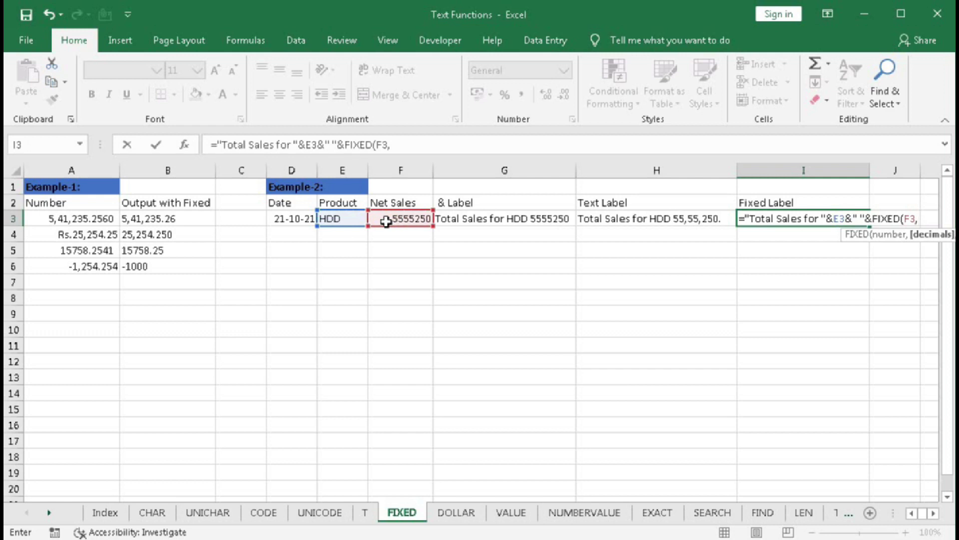
{"action": "type", "text": "0,"}
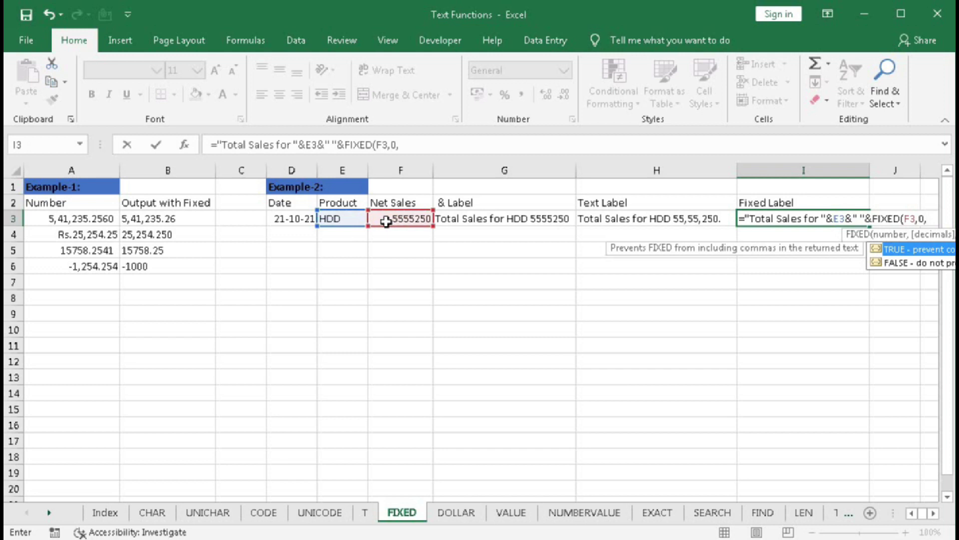
{"action": "type", "text": "0)"}
{"action": "key", "text": "Return"}
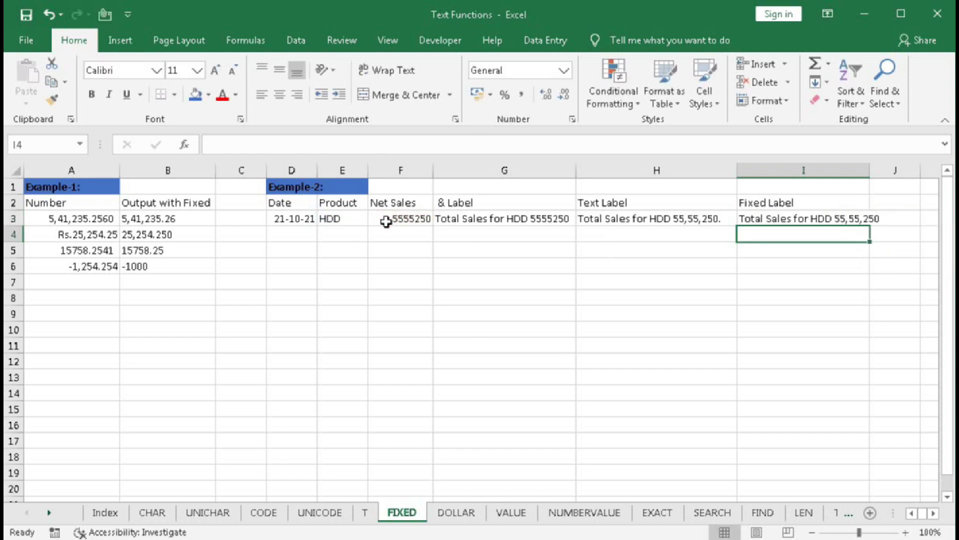
{"action": "left_click", "coordinate": [870, 173]}
{"action": "double_click", "coordinate": [870, 173]}
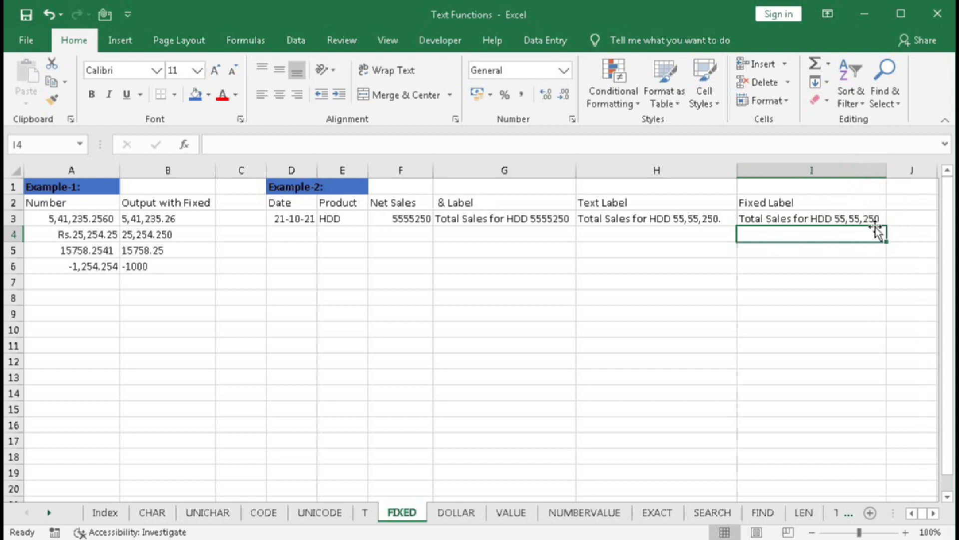
Set the decimals argument of the FIXED function in cell I3 to 2
{"action": "double_click", "coordinate": [872, 219]}
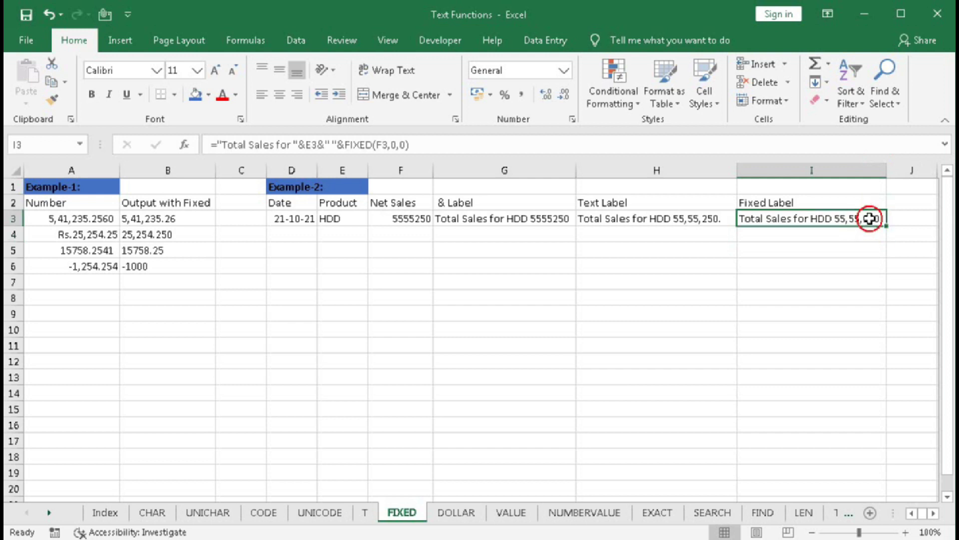
{"action": "left_click", "coordinate": [922, 218]}
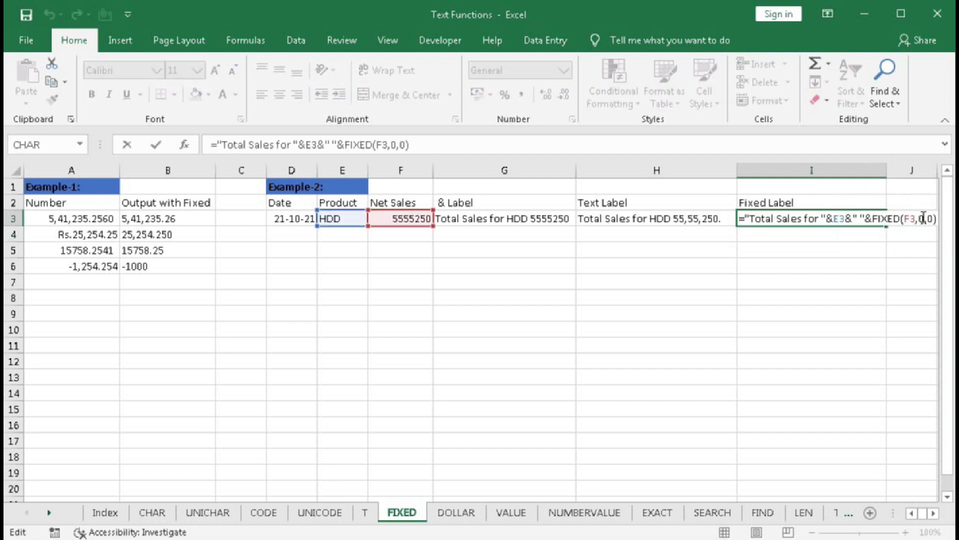
{"action": "double_click", "coordinate": [922, 218]}
{"action": "type", "text": "2"}
{"action": "key", "text": "Return"}
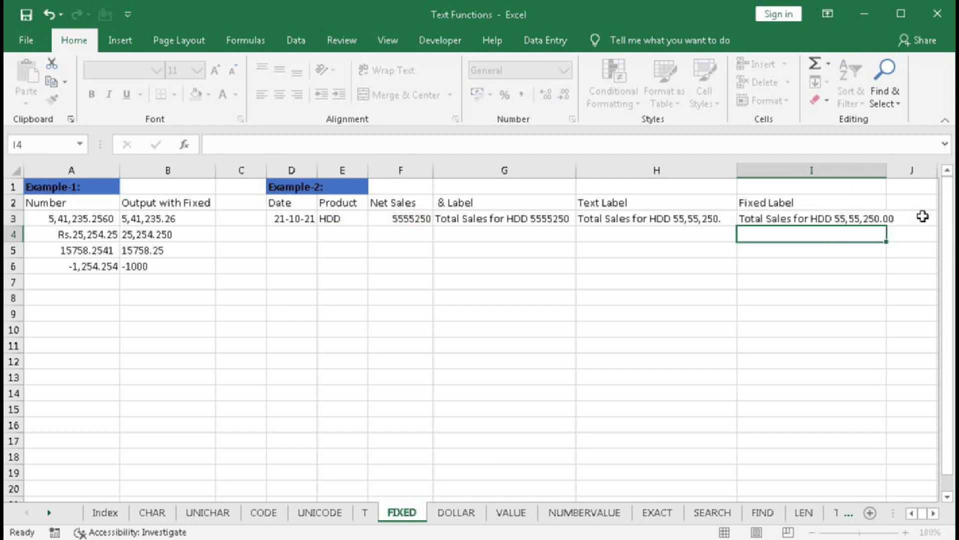